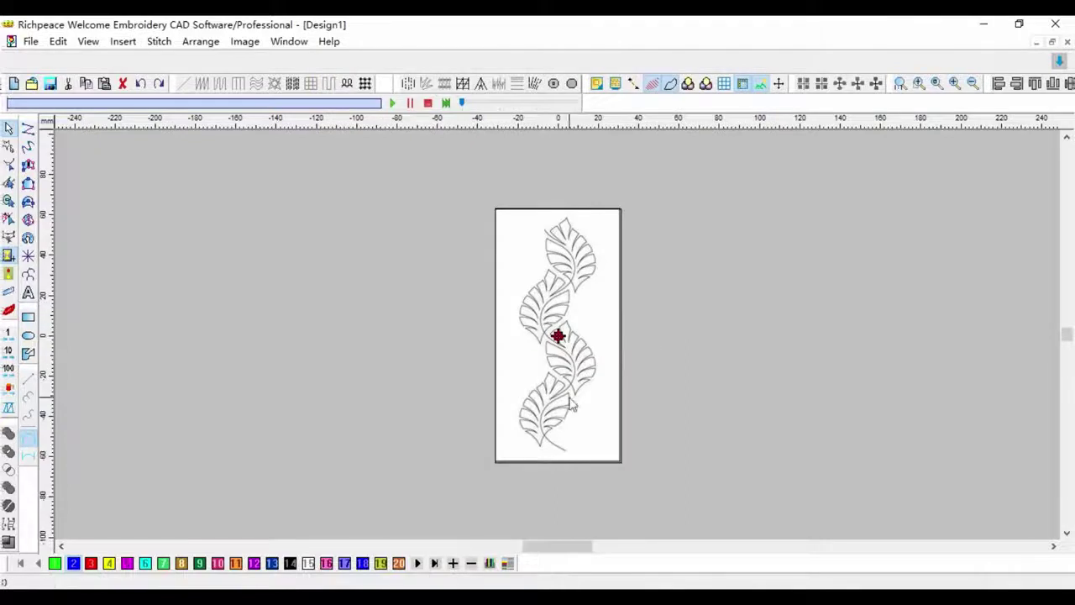
Start a Run-stitch curve at the free end of the bottom stem and trace it up to the bottom leaf's base.
left_click(919, 83)
left_click_drag(502, 215, 623, 467)
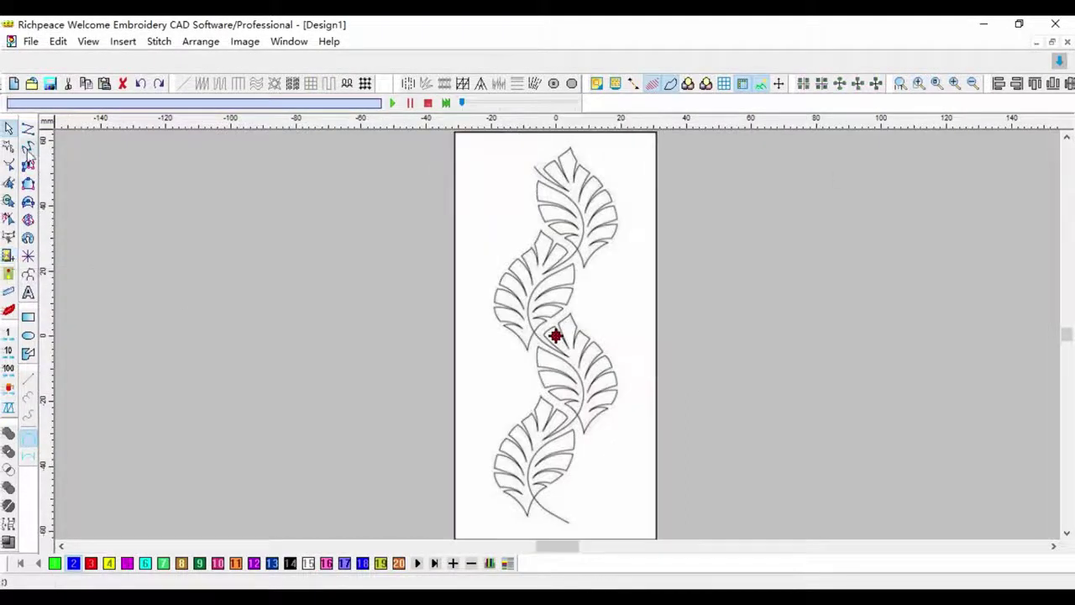
left_click(28, 151)
left_click(919, 83)
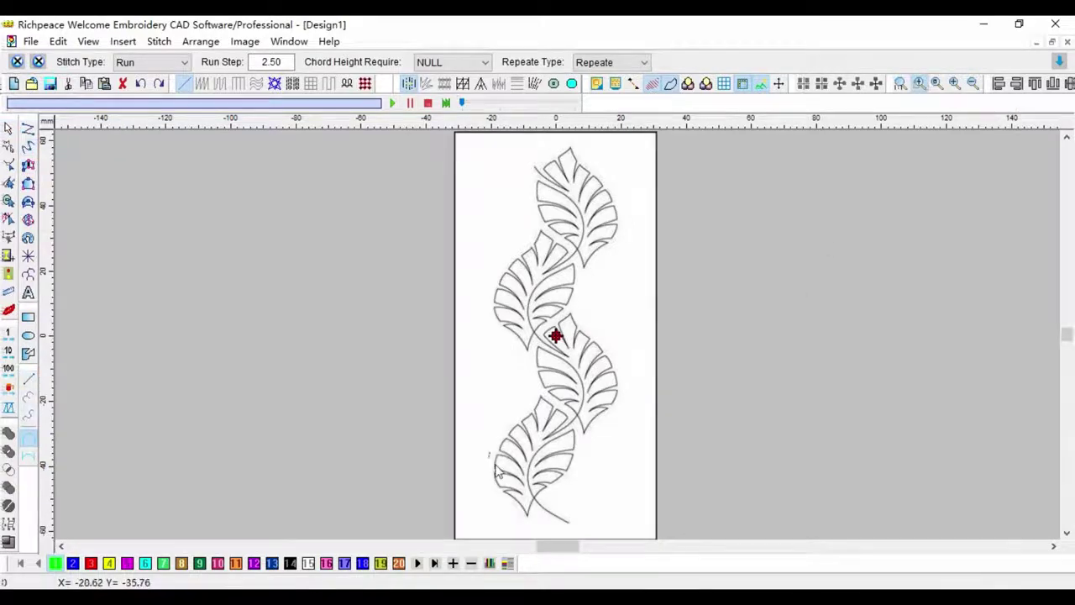
left_click_drag(494, 466, 579, 525)
left_click(27, 147)
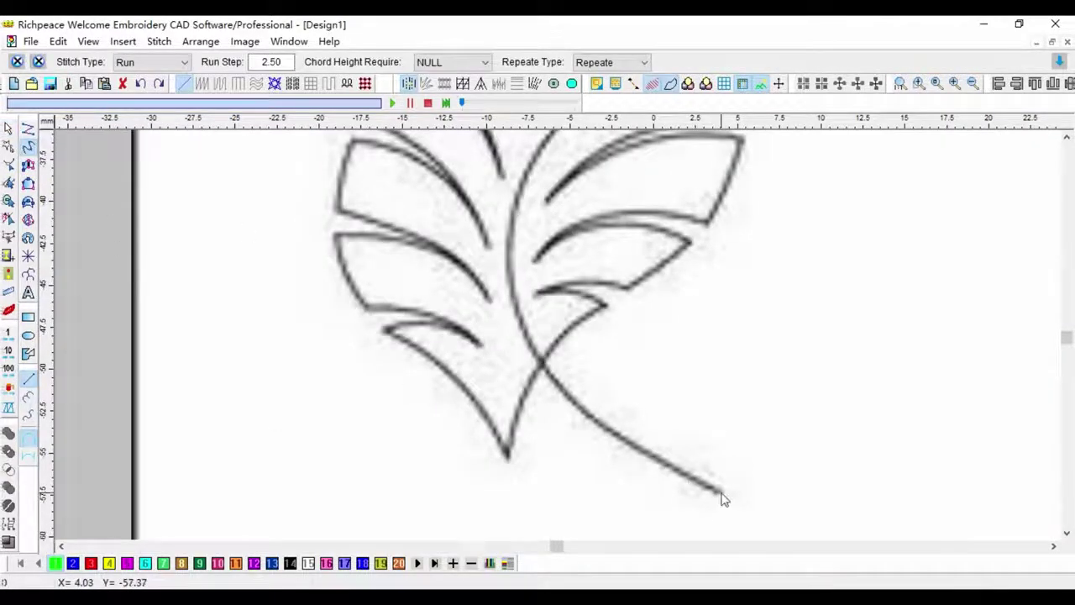
left_click(720, 492)
left_click(596, 418)
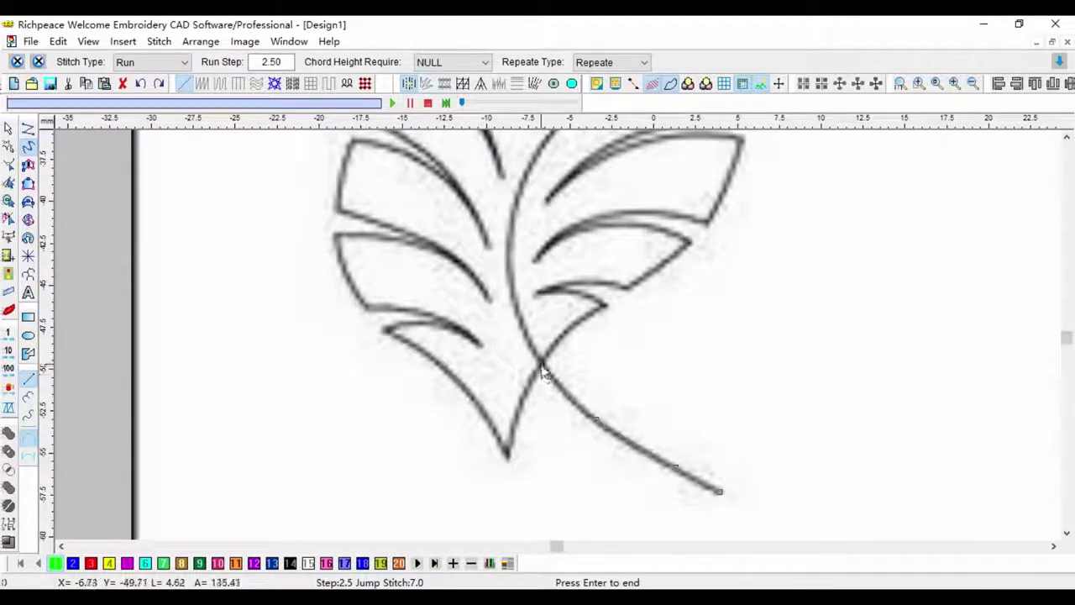
left_click(541, 364)
Continue the curve along the bottom leaf's central vein and onto the upper edge of its large right lobe.
left_click(522, 182)
scroll(577, 143, "up", 2)
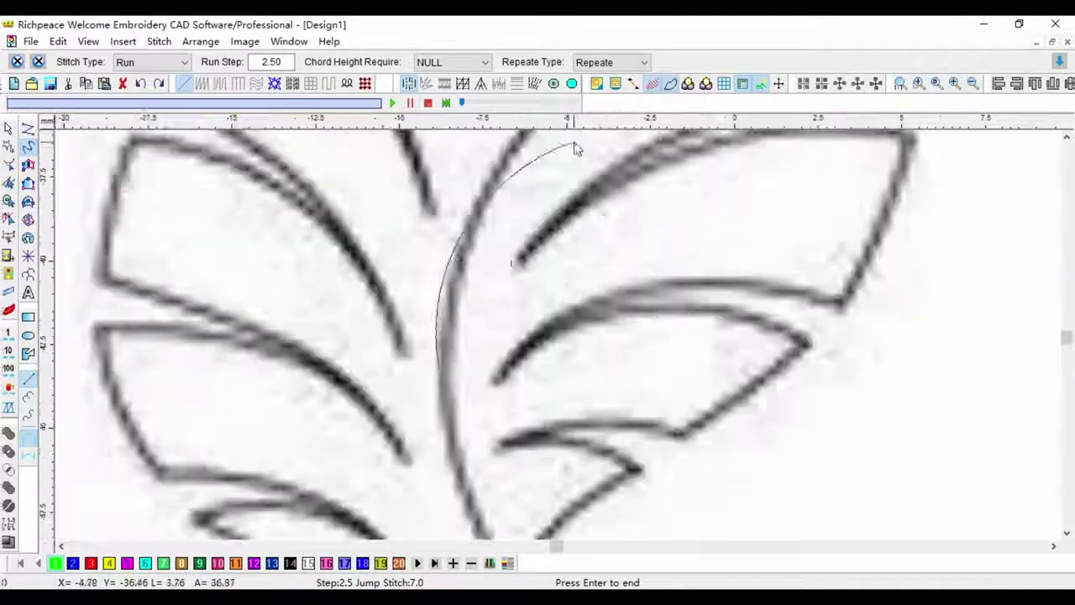
scroll(621, 172, "down", 3)
scroll(609, 189, "up", 1)
left_click(596, 189)
left_click(634, 168)
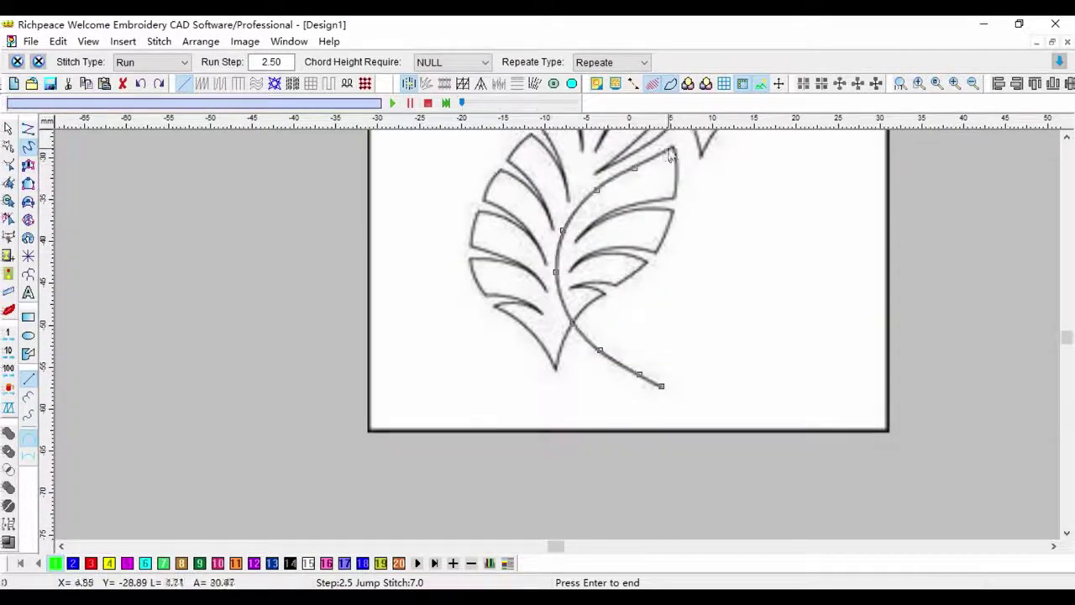
Trace the outer and lower edges of the bottom leaf's large right lobe back to its inner point.
left_click(674, 148)
left_click(677, 178)
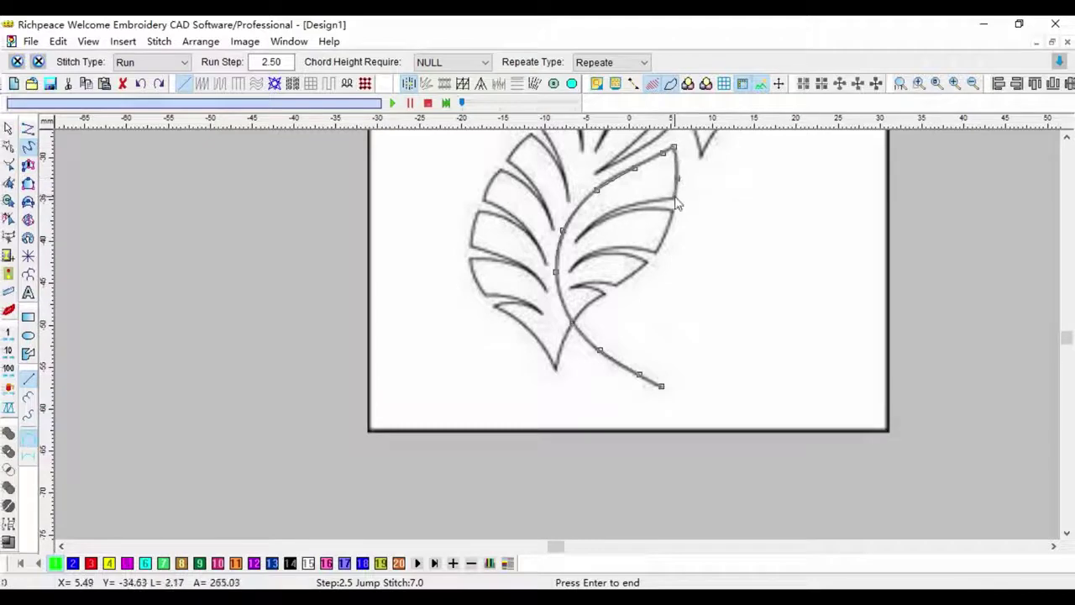
left_click(673, 197)
left_click(608, 212)
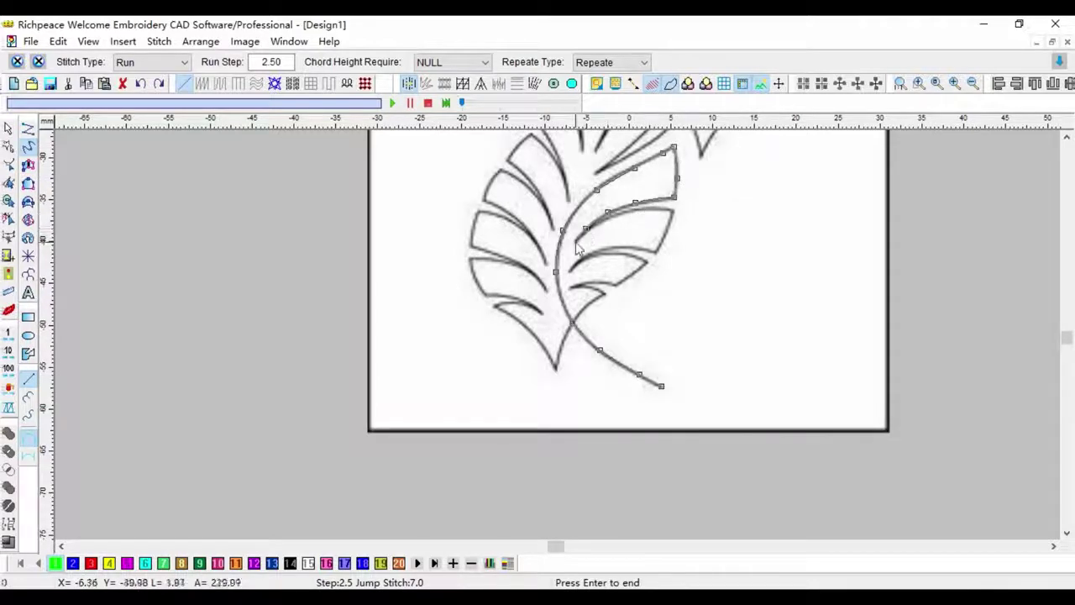
left_click(576, 242)
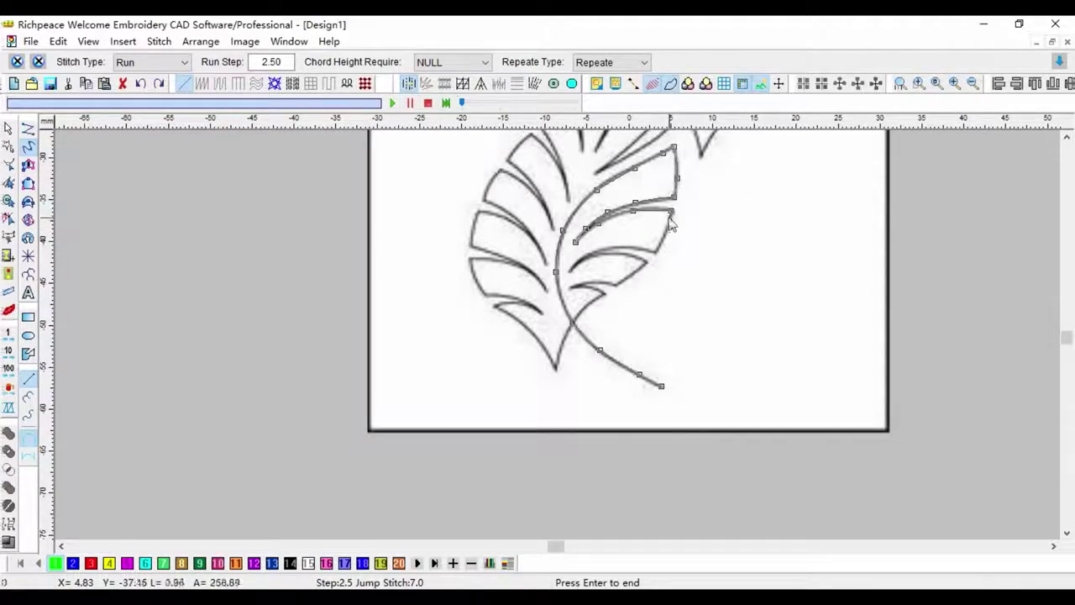
Trace the next right lobe down the bottom leaf, ending at the inner point beneath it.
left_click(673, 210)
left_click(665, 234)
left_click(628, 246)
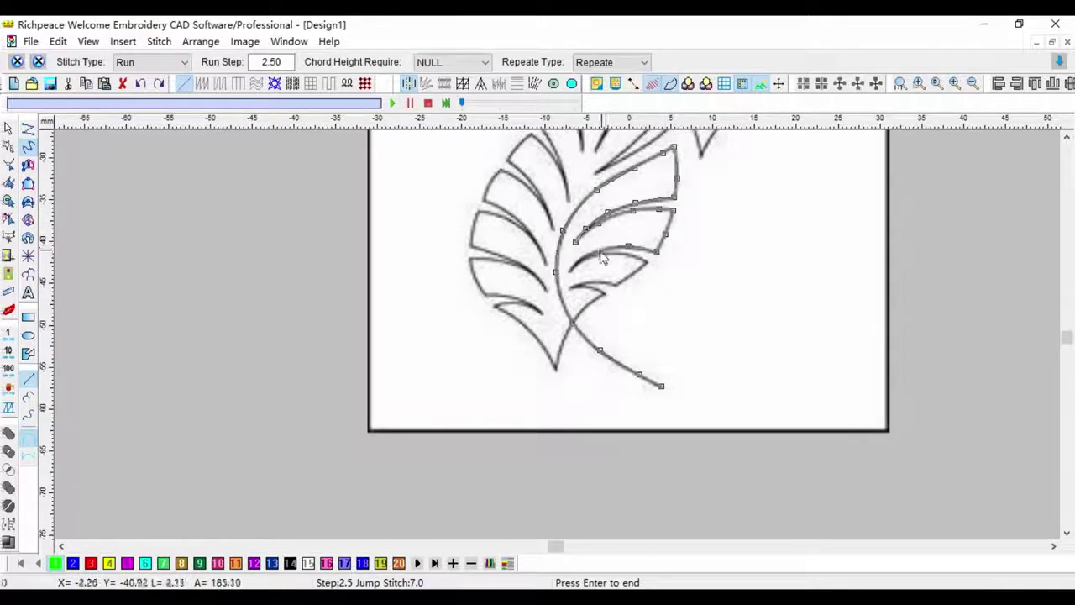
left_click(590, 255)
left_click(579, 258)
left_click(568, 272)
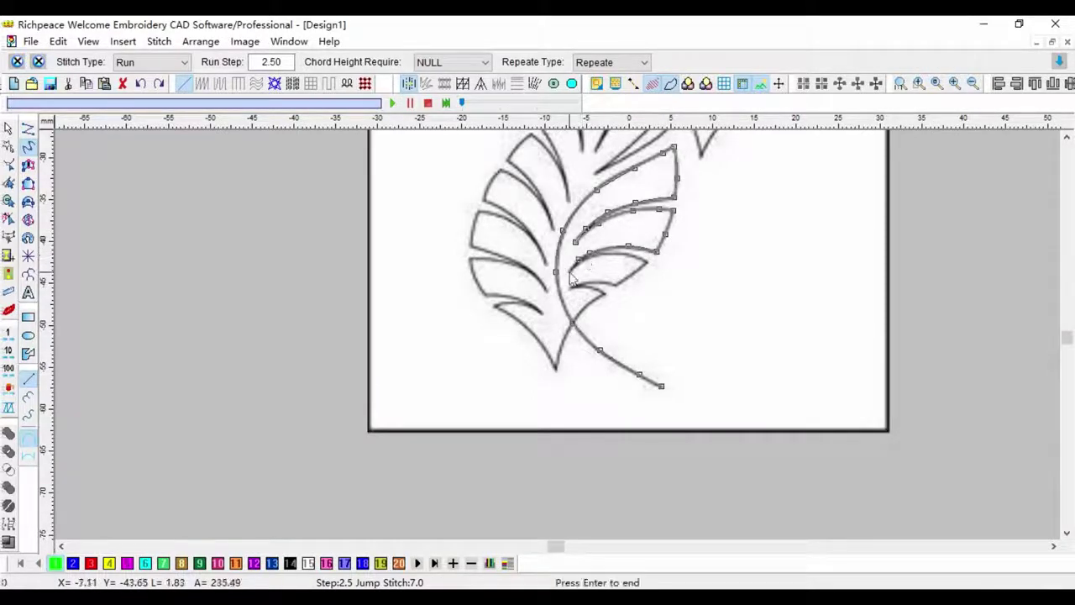
Trace the two lowest right lobes of the bottom leaf down to the leaf's pointed base.
left_click(628, 276)
left_click(595, 283)
left_click(571, 287)
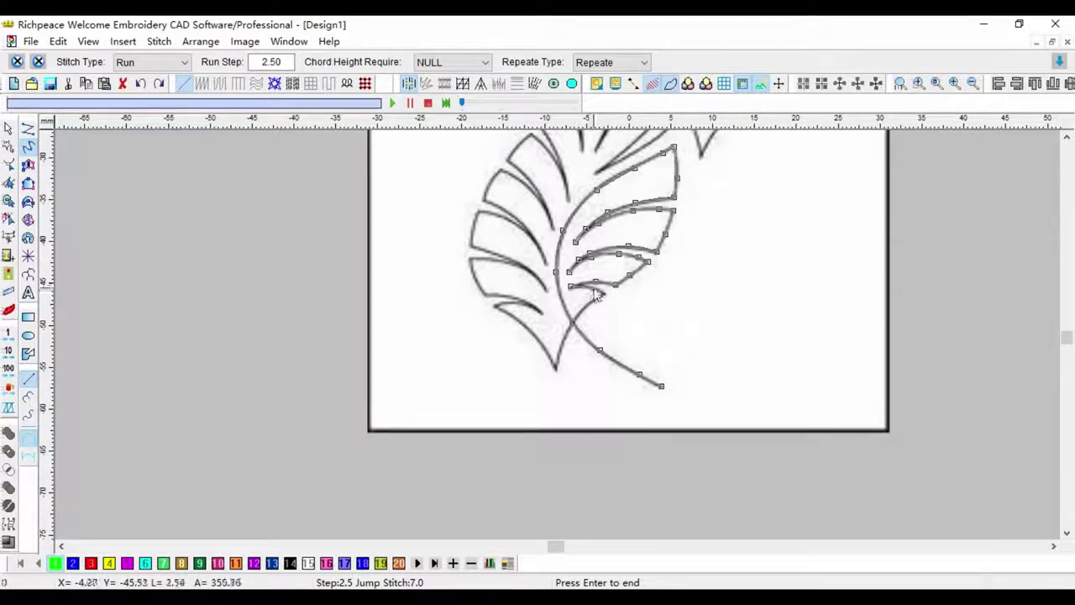
left_click(566, 336)
left_click(554, 367)
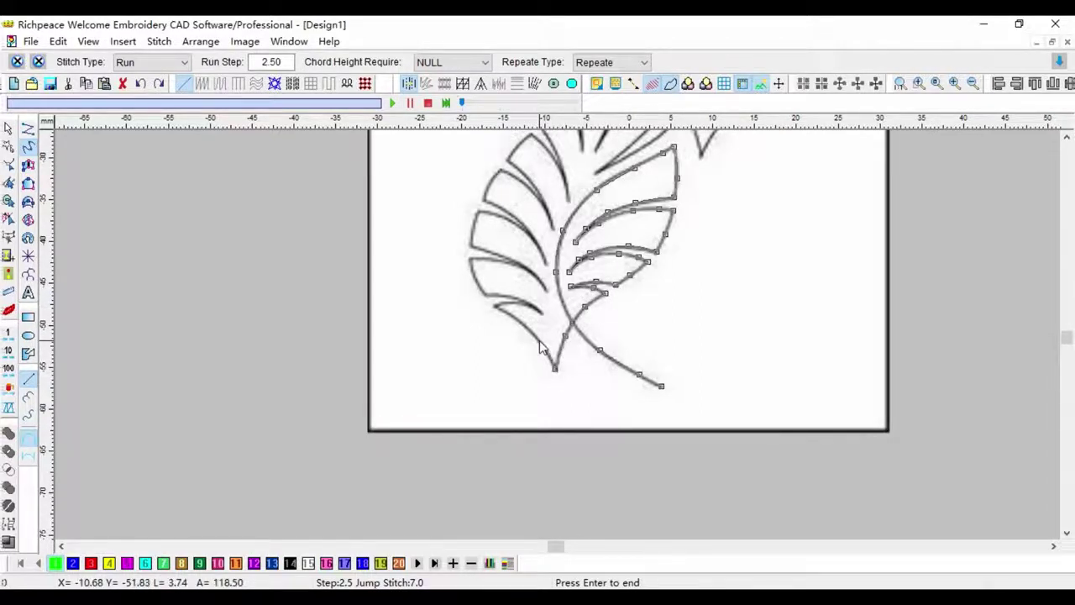
Trace the three lowest left lobes of the bottom leaf, working upward from the pointed base.
left_click(538, 312)
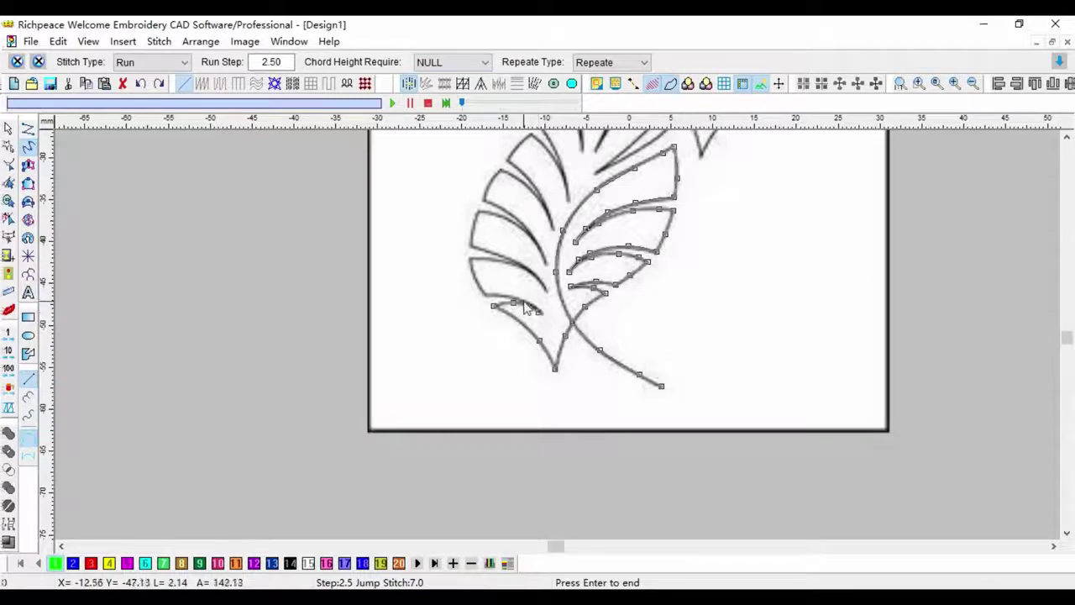
left_click(490, 260)
left_click(510, 266)
left_click(529, 277)
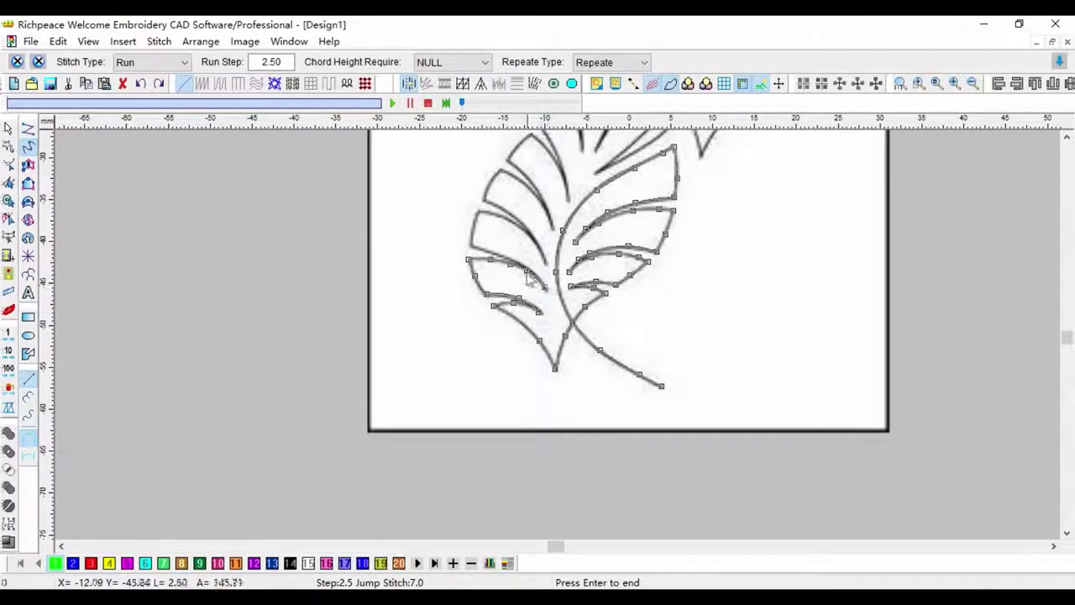
left_click(509, 262)
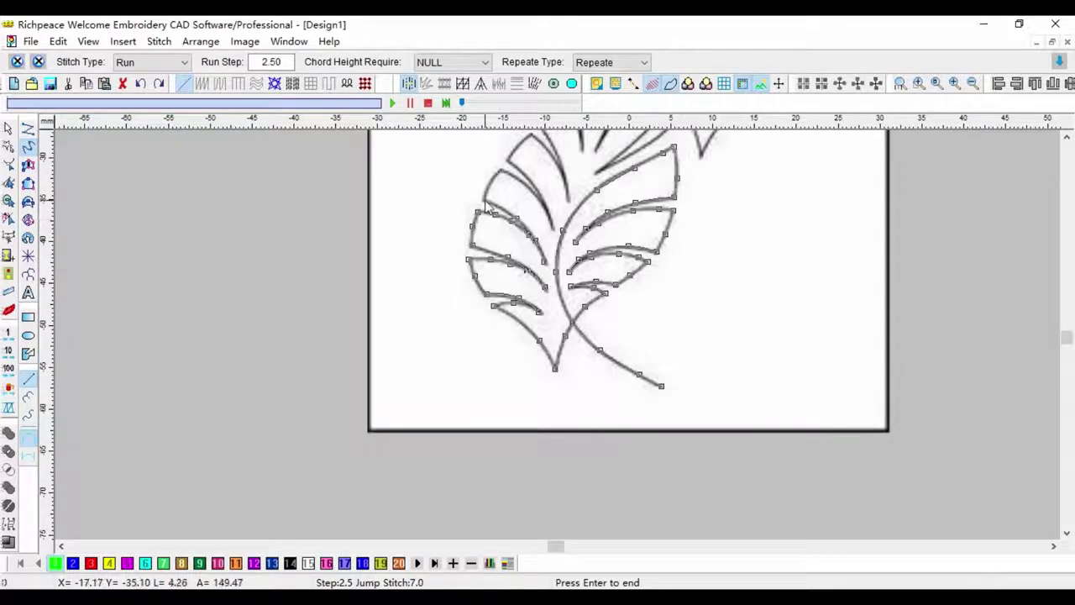
Trace the fourth and fifth left lobes of the bottom leaf, including their inner points.
left_click(481, 200)
left_click(489, 181)
left_click(498, 169)
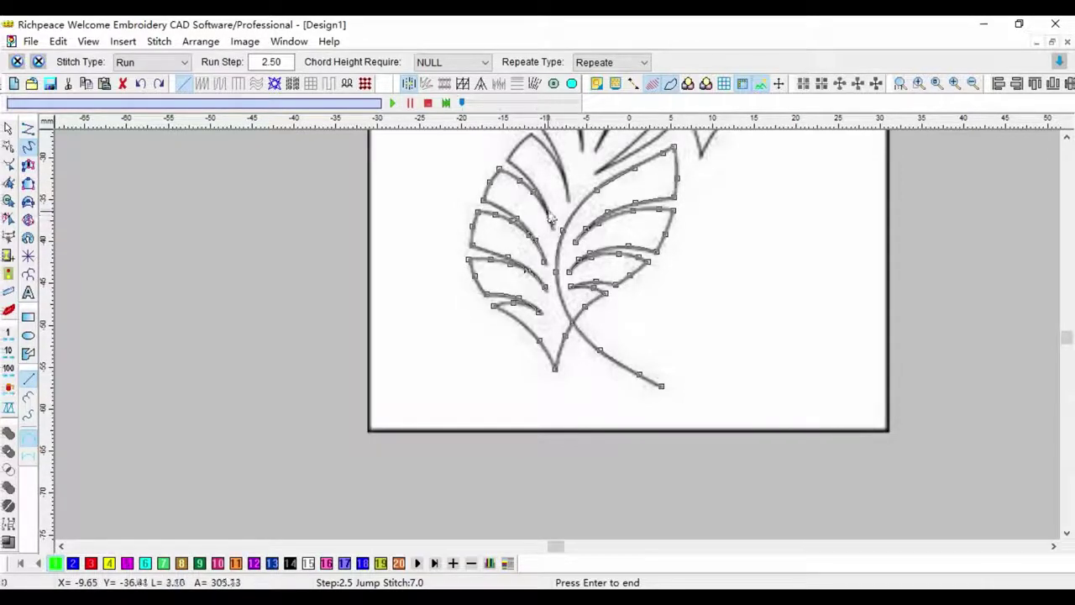
left_click(508, 157)
scroll(517, 187, "up", 1)
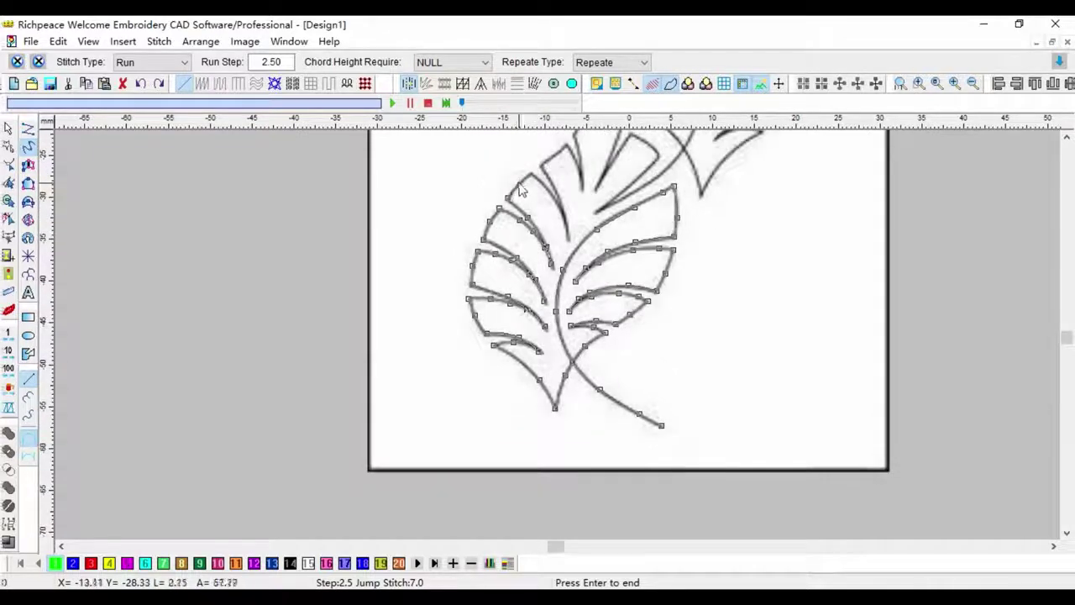
left_click(518, 182)
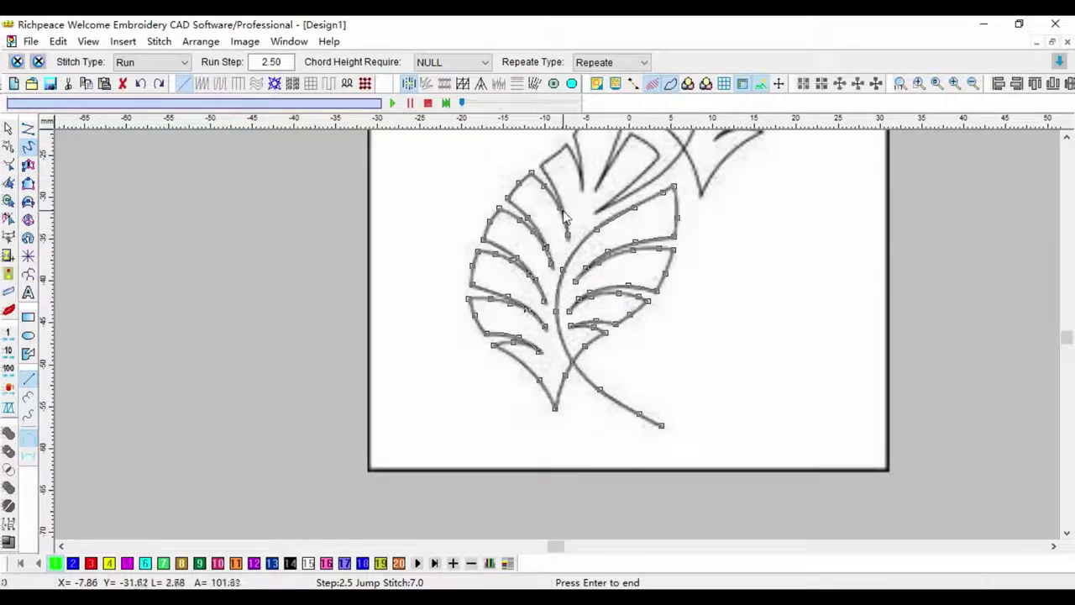
Trace the bottom leaf's sixth left lobe and the lobe at its tip.
scroll(546, 173, "up", 1)
left_click(567, 189)
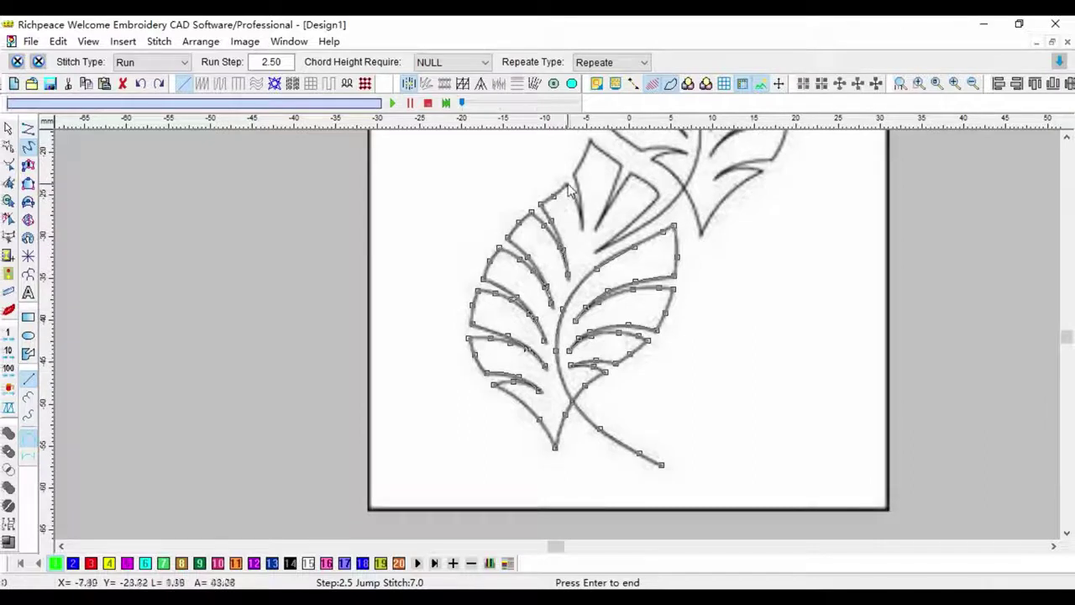
left_click(590, 141)
left_click(603, 153)
left_click(615, 165)
left_click(614, 183)
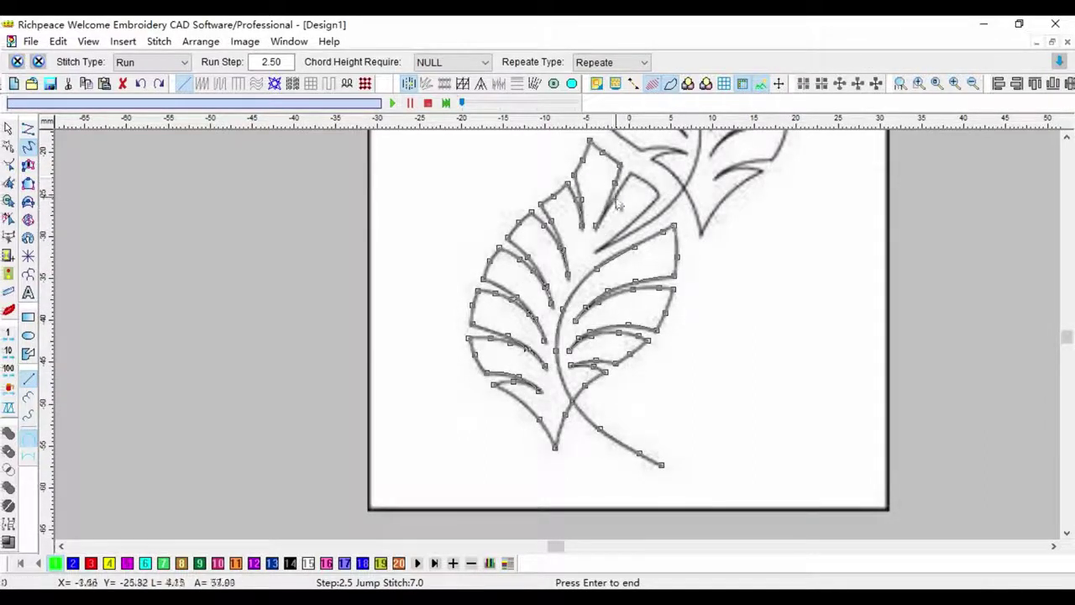
Trace the bottom leaf's last upper-right lobe and continue the curve along the connecting stem into the second leaf.
left_click(631, 175)
left_click(641, 213)
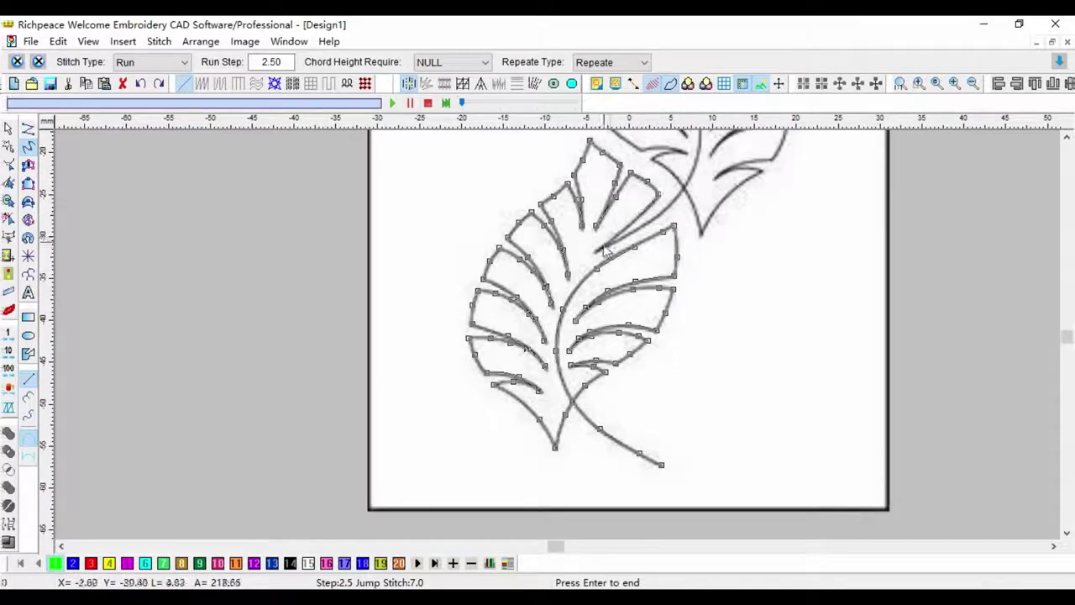
left_click(597, 251)
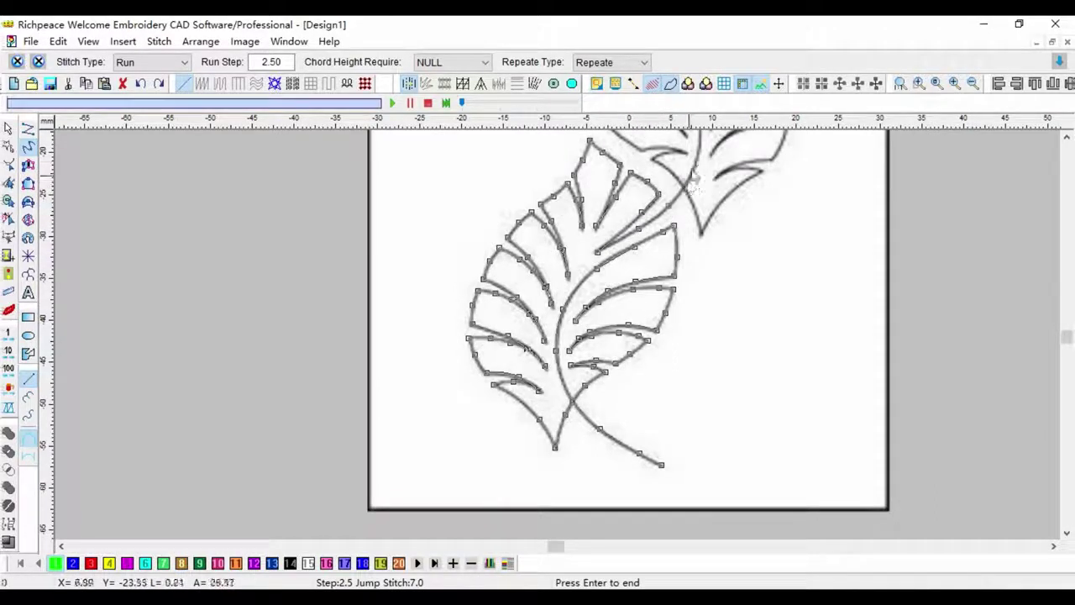
scroll(692, 178, "up", 2)
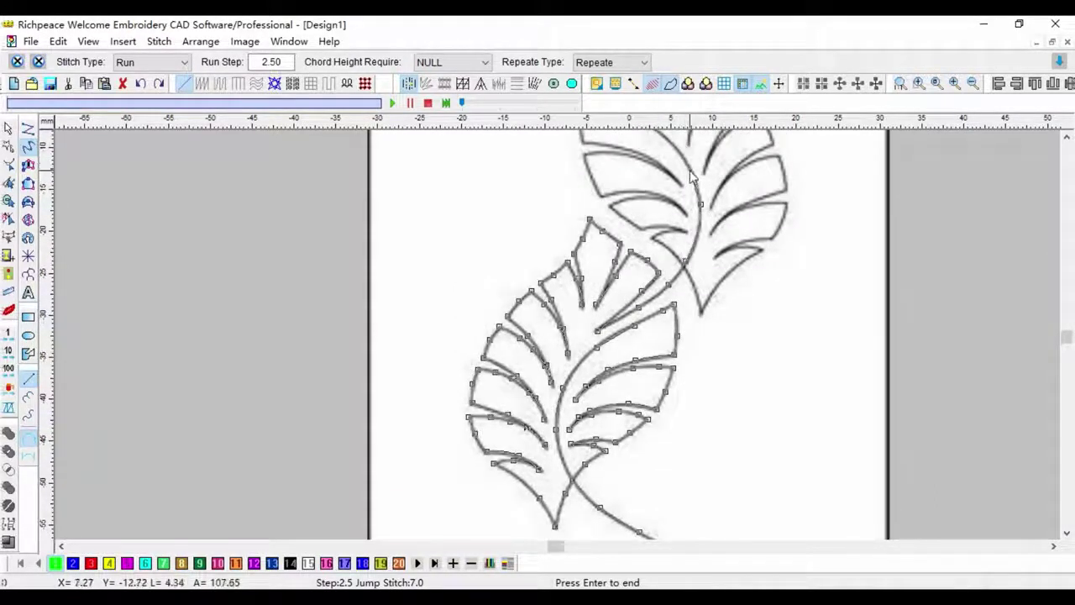
scroll(690, 176, "up", 1)
scroll(647, 162, "up", 1)
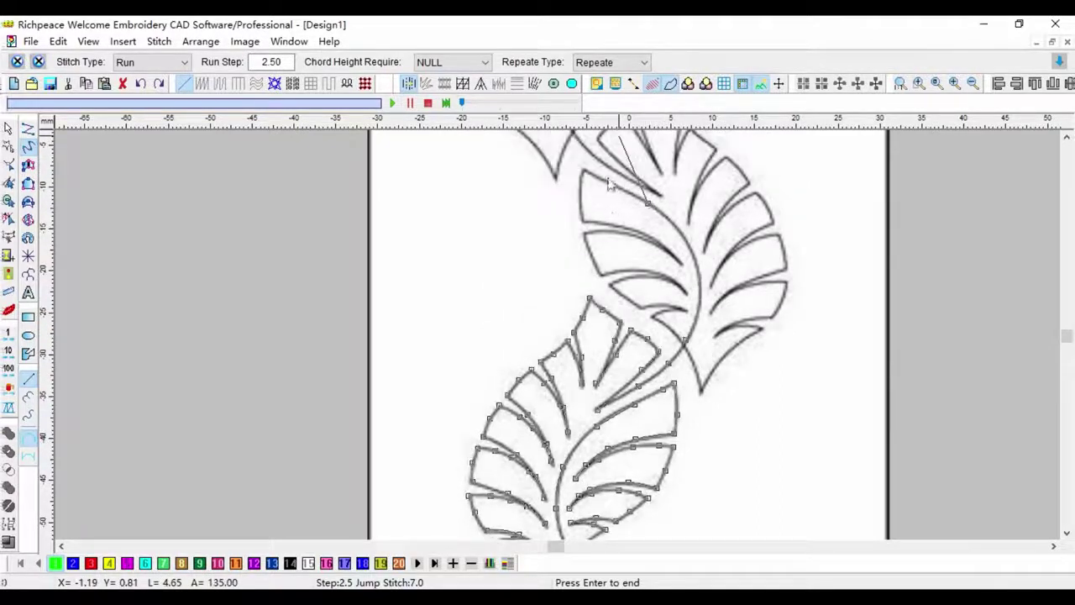
Trace the large upper-left lobe of the second leaf from its outer corner back to its inner point.
left_click(583, 169)
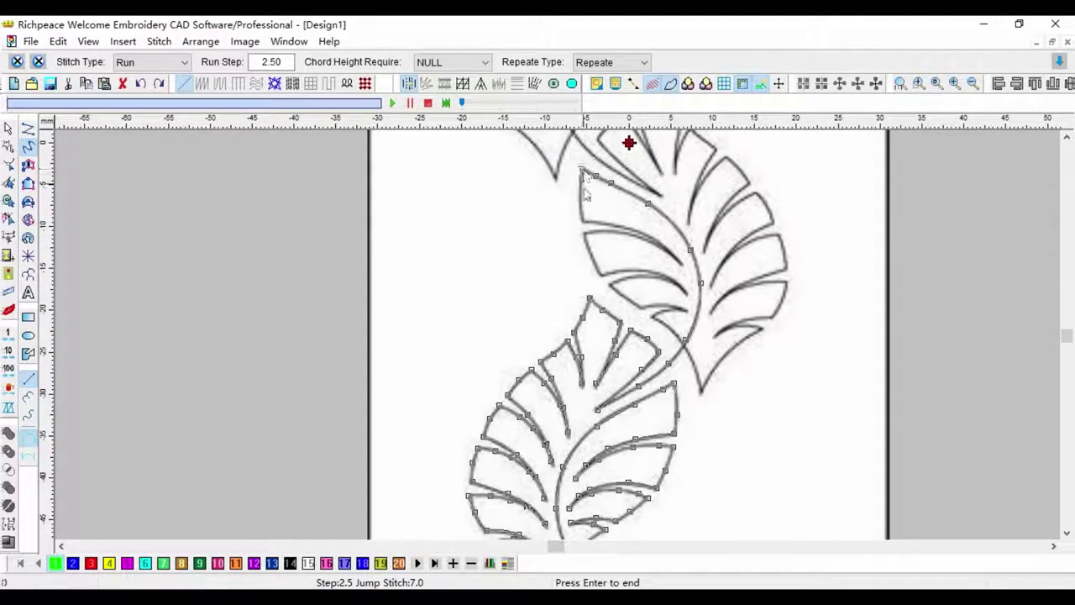
left_click(582, 217)
left_click(603, 221)
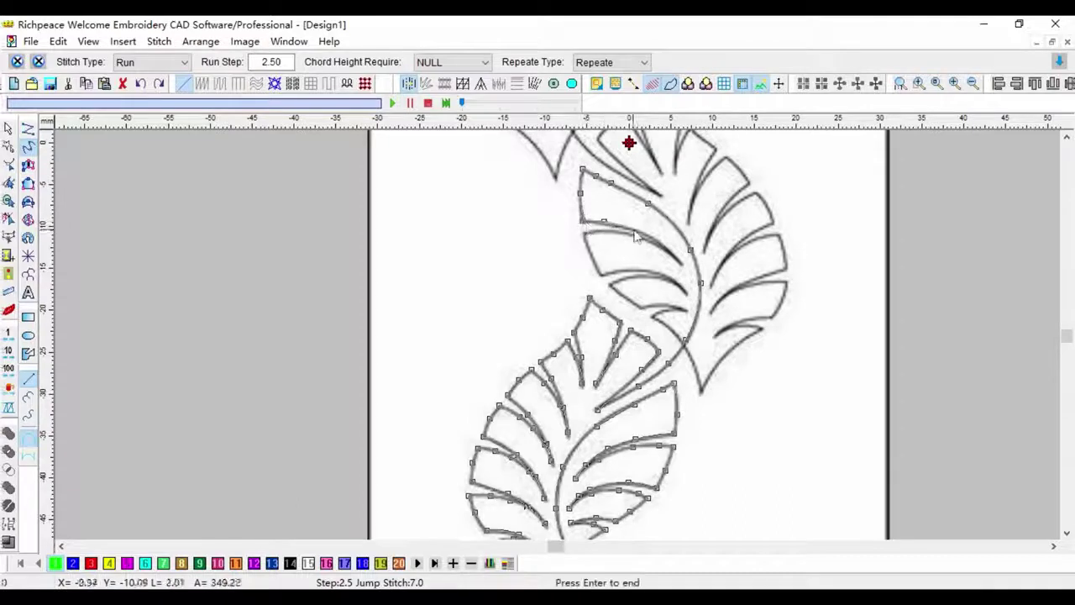
left_click(642, 231)
left_click(664, 249)
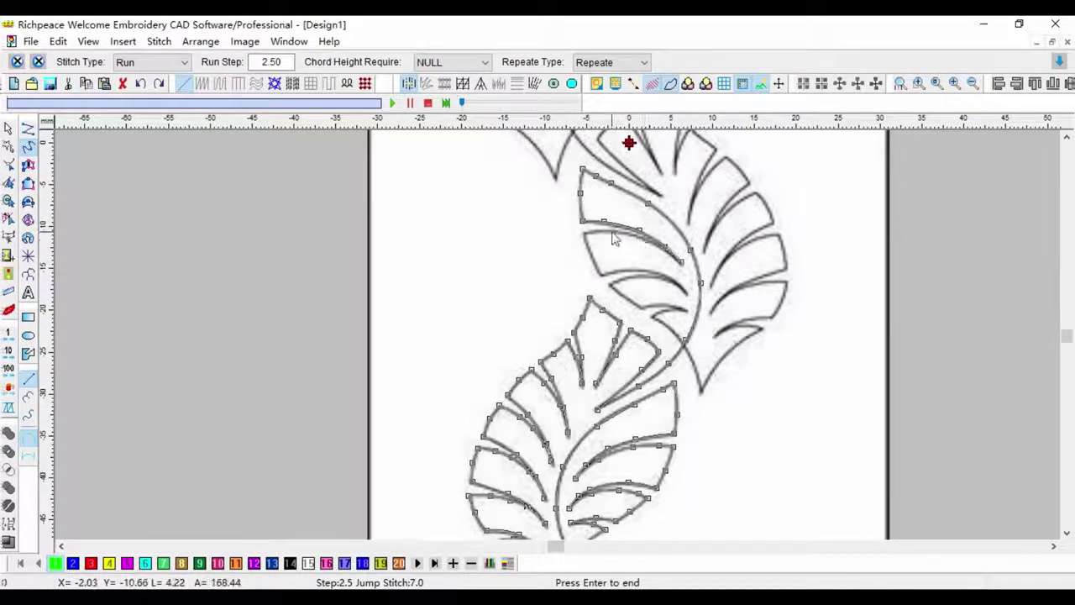
Trace the second and third left lobes of the second leaf, working downward.
left_click(687, 294)
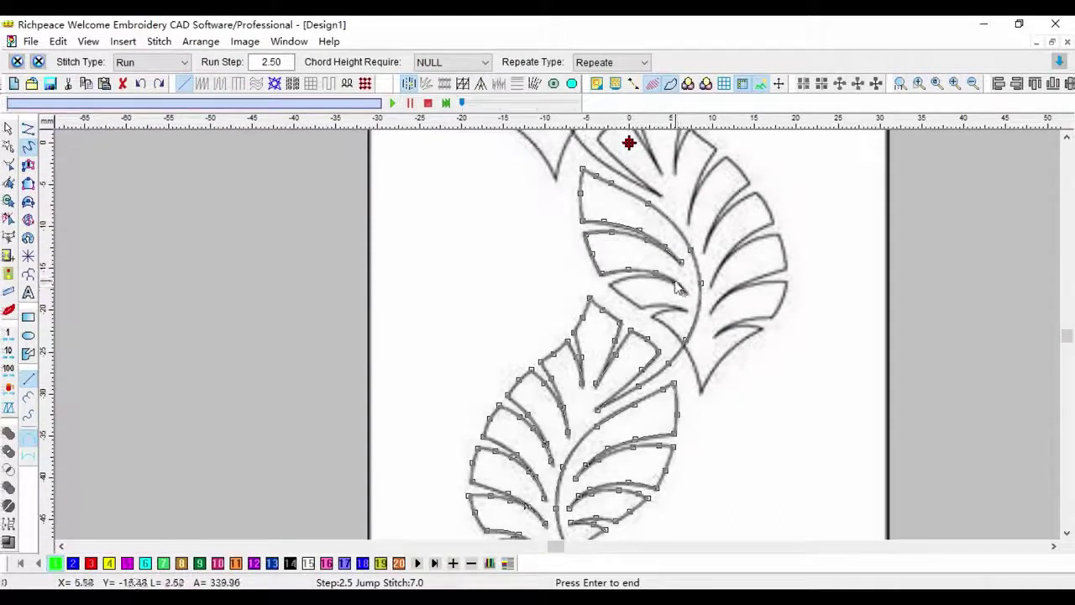
left_click(676, 281)
left_click(664, 276)
left_click(630, 305)
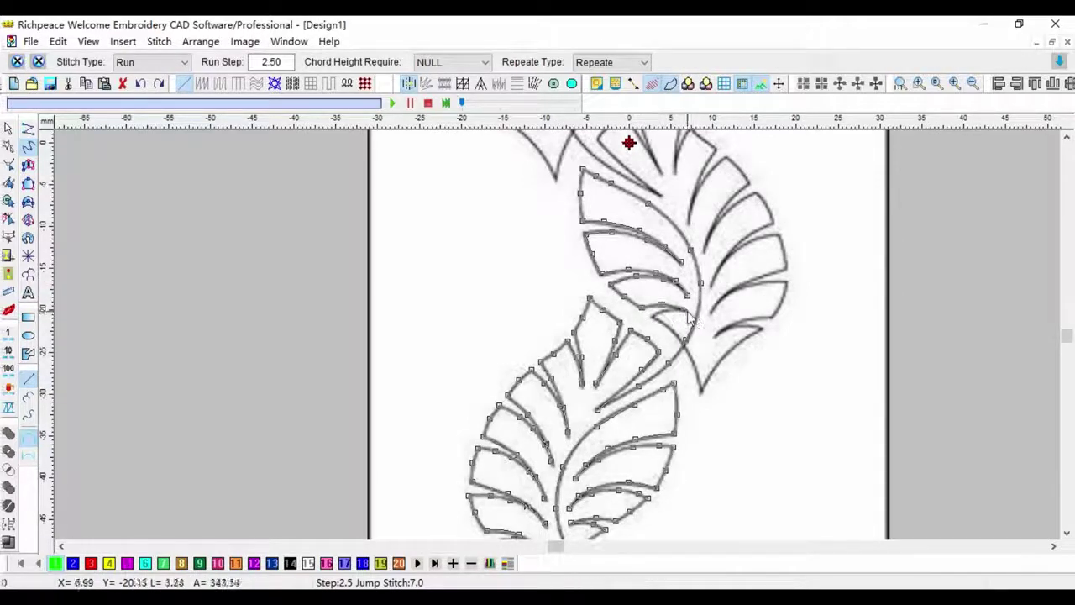
Trace the second leaf's lowest left lobe around the pointed base and into its lowest right lobe.
left_click(663, 315)
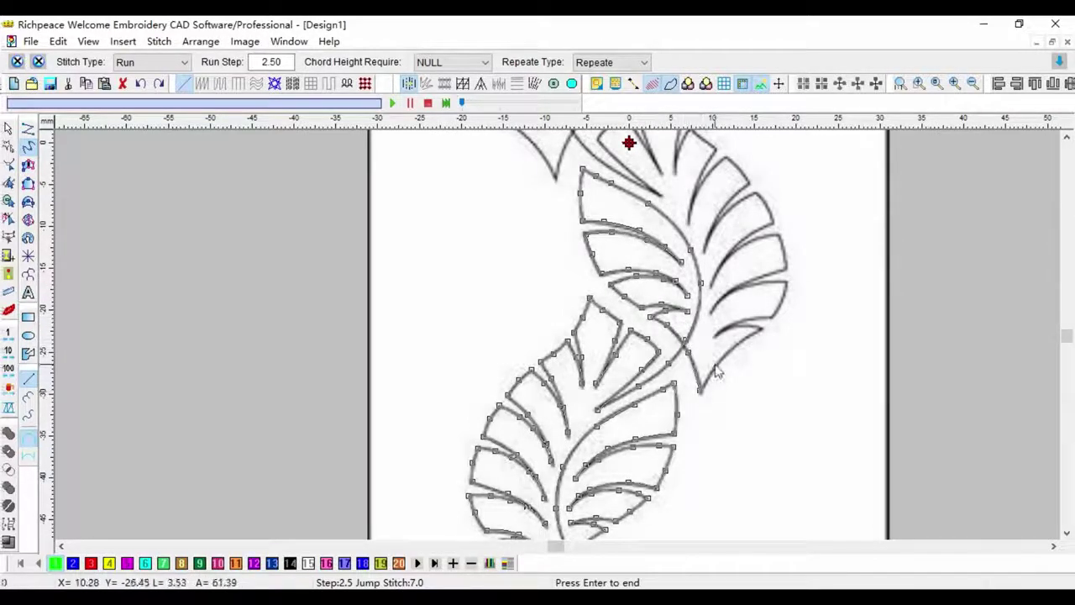
left_click(745, 338)
left_click(714, 337)
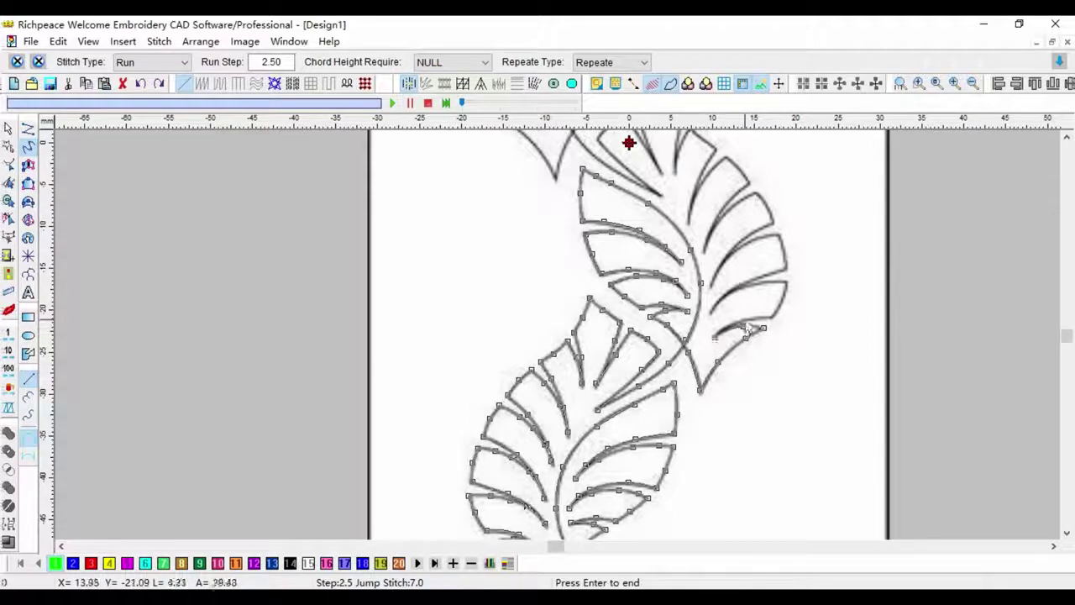
Finish the second leaf's lowest right lobe and trace the lobe above it back to its inner point.
left_click(763, 327)
left_click(781, 300)
left_click(787, 279)
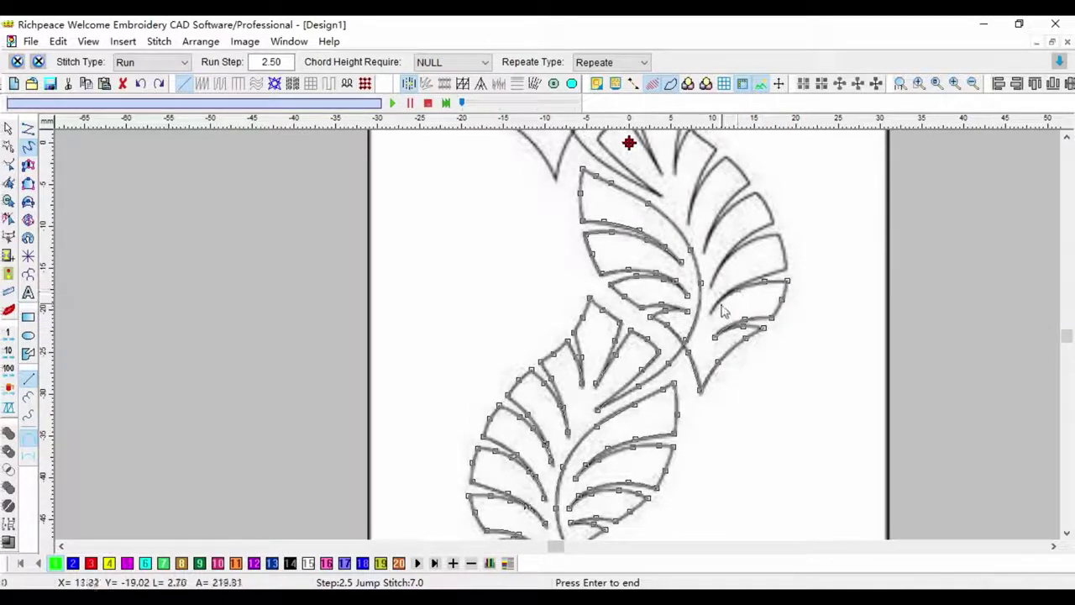
left_click(763, 288)
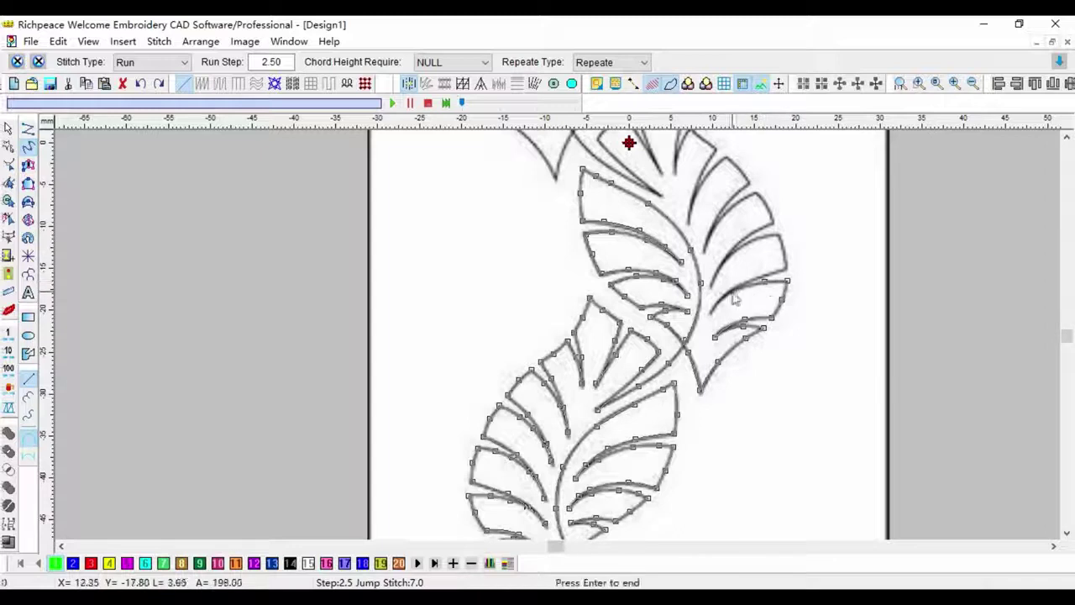
left_click(716, 315)
Trace the third and fourth right lobes of the second leaf, working upward.
left_click(741, 286)
left_click(782, 250)
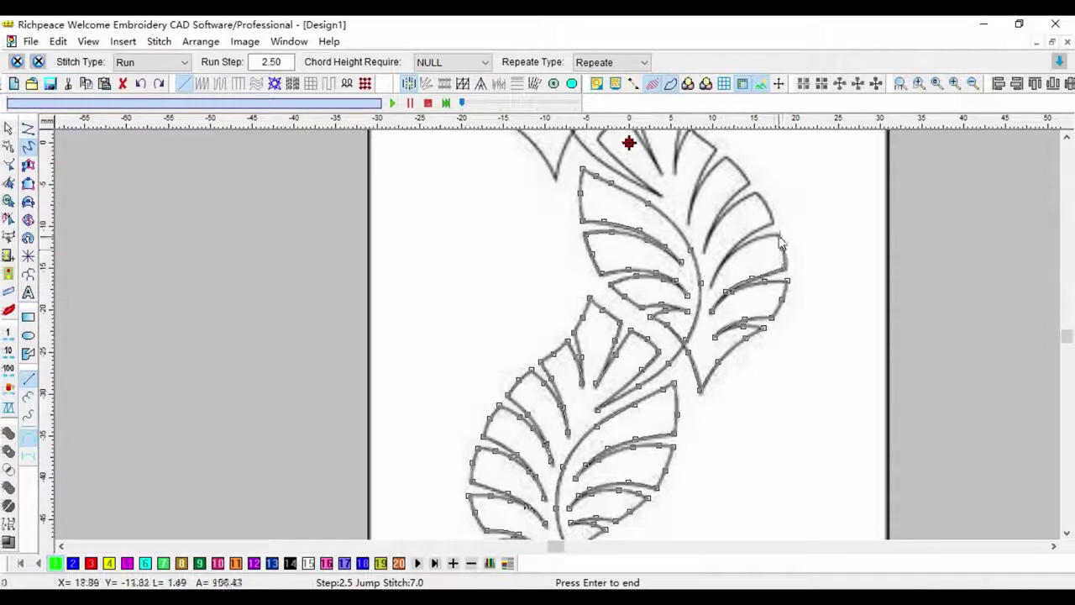
left_click(760, 247)
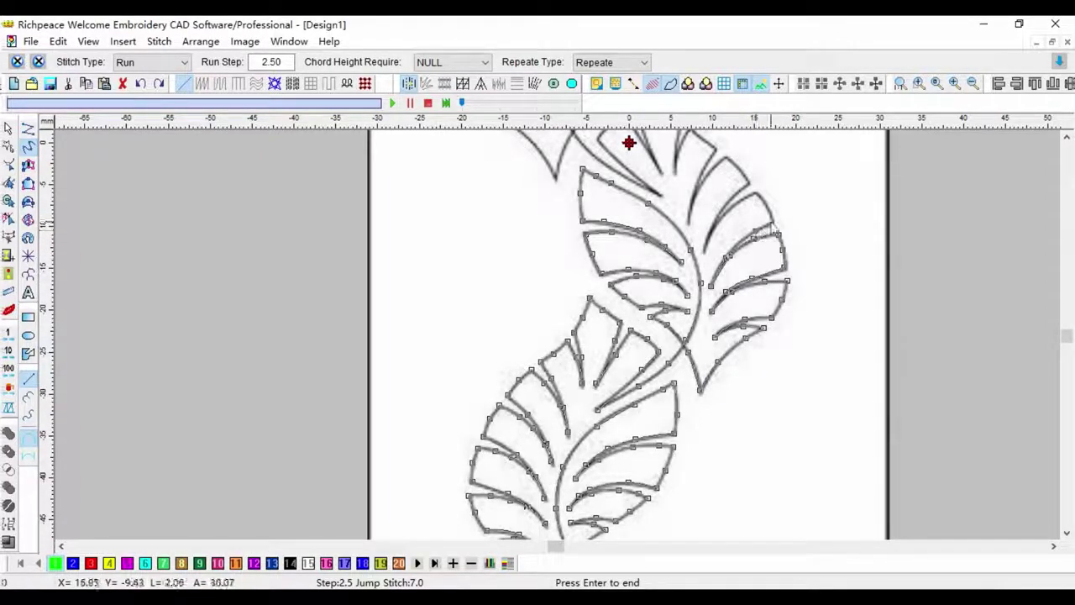
left_click(774, 225)
left_click(755, 194)
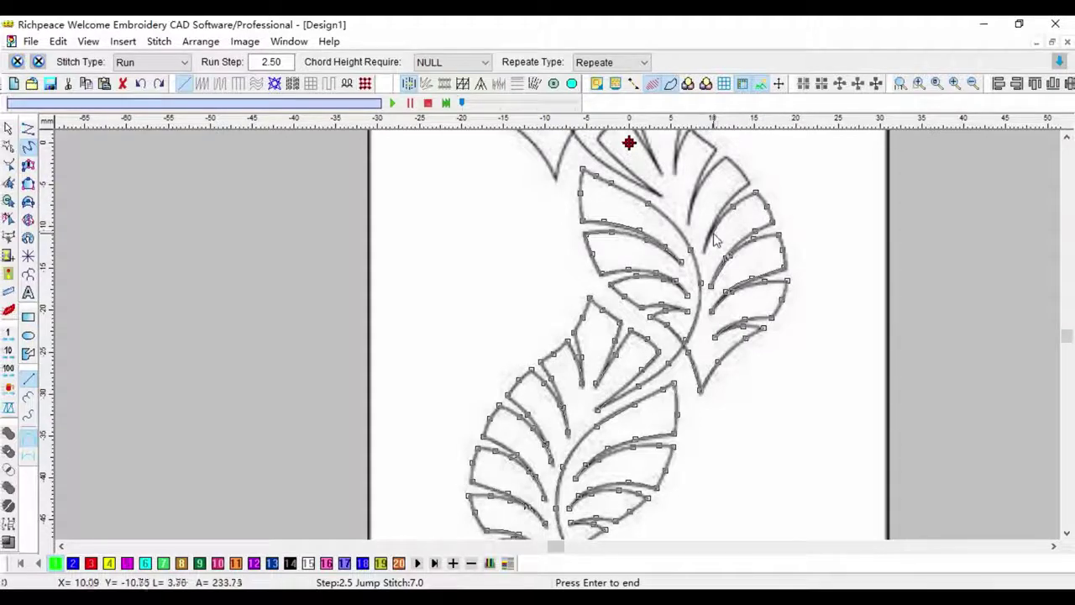
left_click(712, 235)
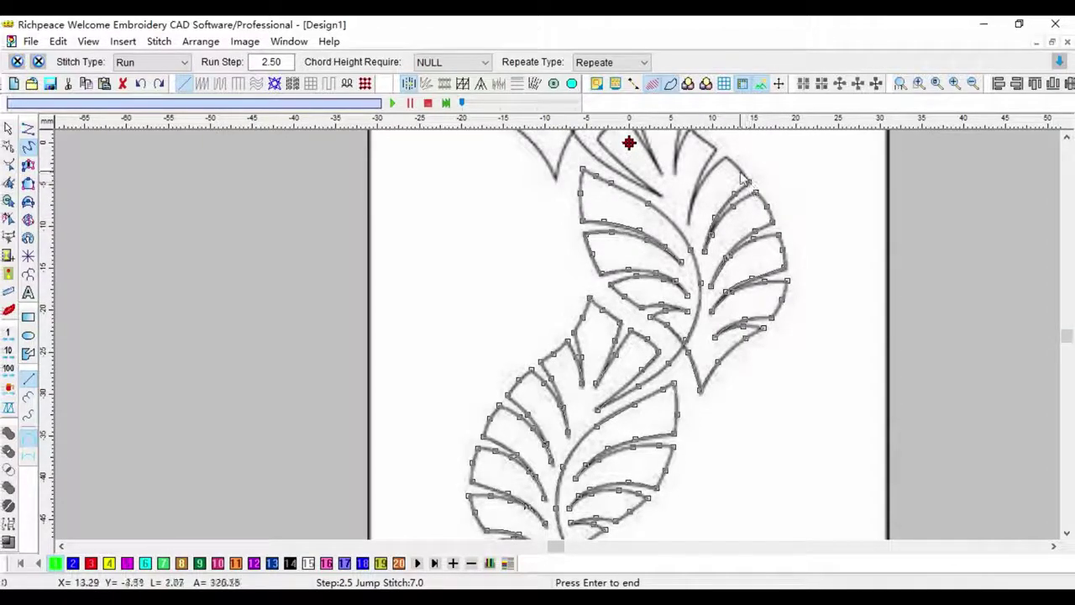
Trace the fifth and sixth right lobes of the second leaf down to their inner points.
left_click(687, 217)
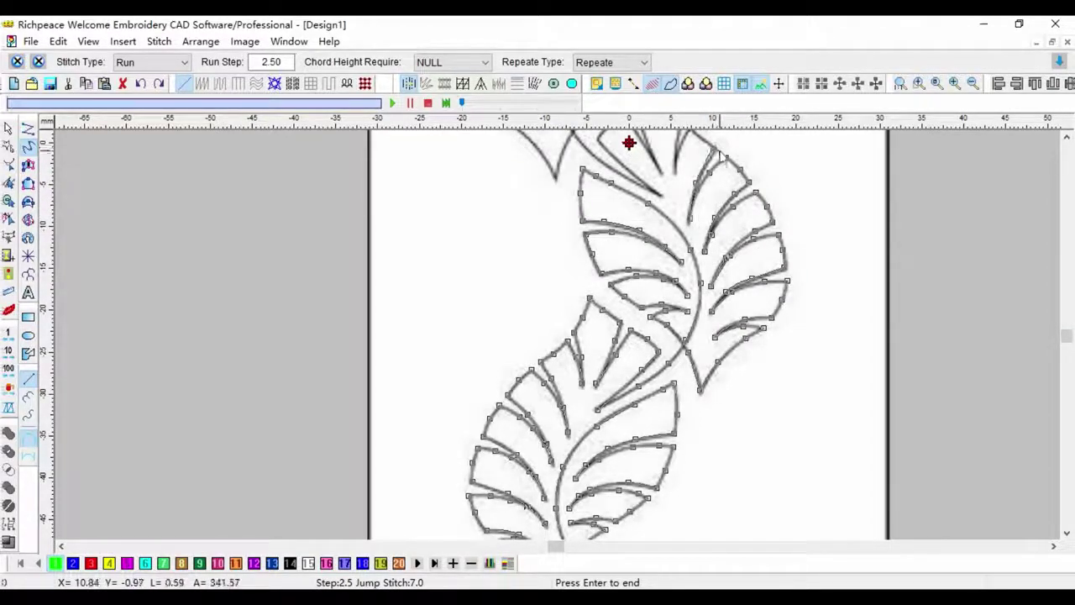
scroll(720, 155, "up", 2)
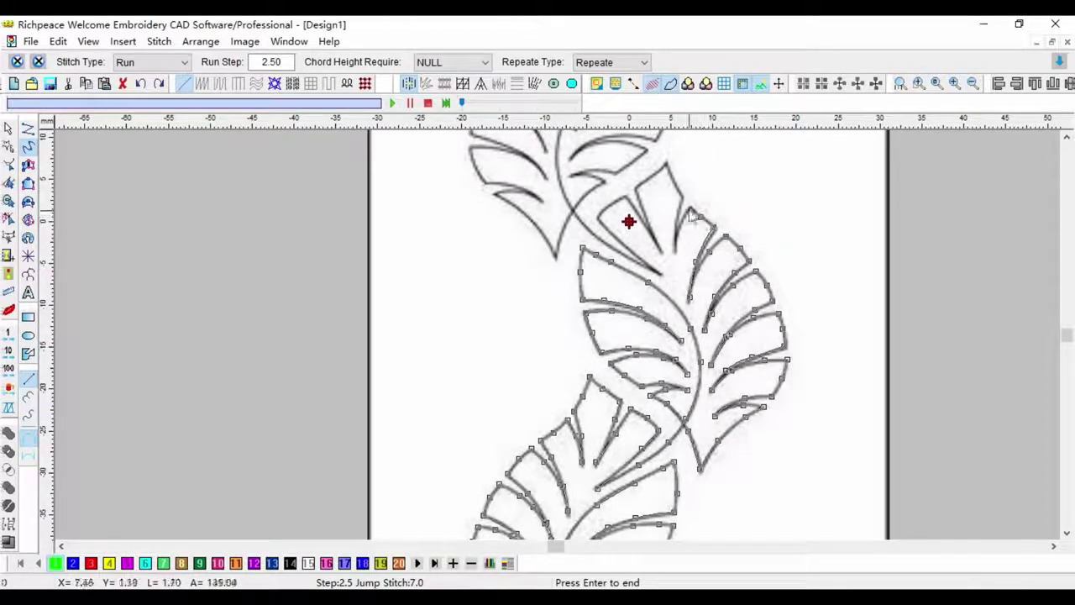
left_click(675, 250)
left_click(675, 225)
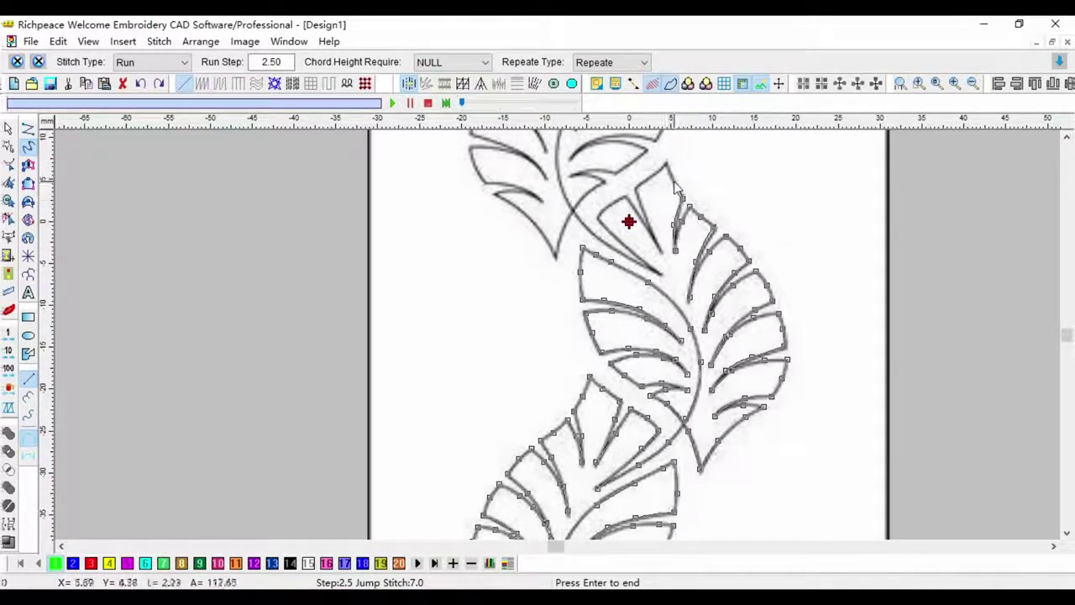
Trace the two pointed lobes at the top of the second leaf, working toward its connecting stem.
left_click(672, 181)
left_click(665, 165)
left_click(635, 185)
left_click(626, 198)
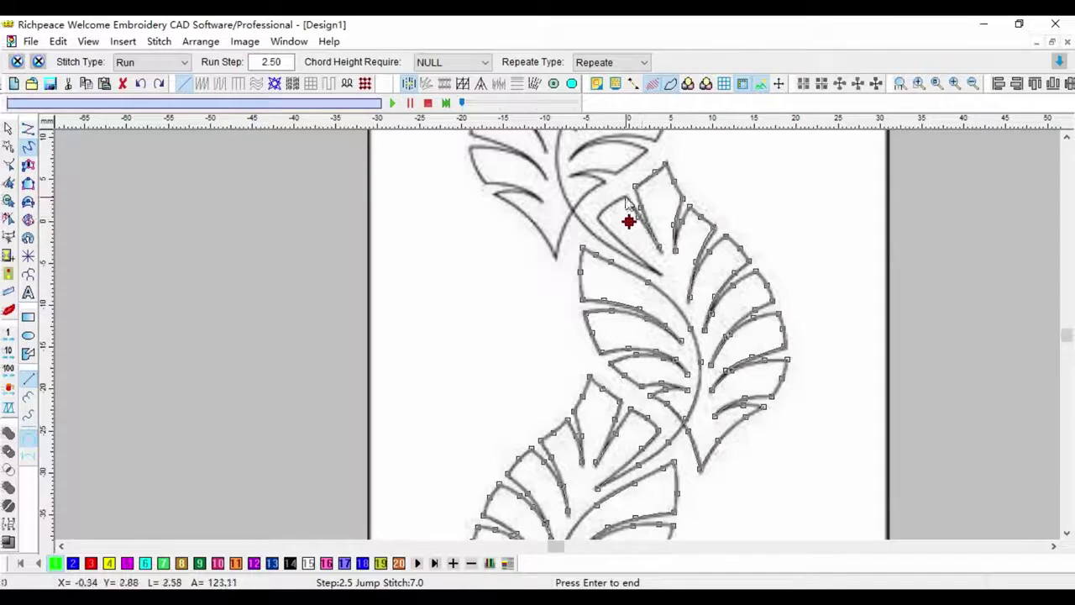
left_click(607, 206)
left_click(597, 218)
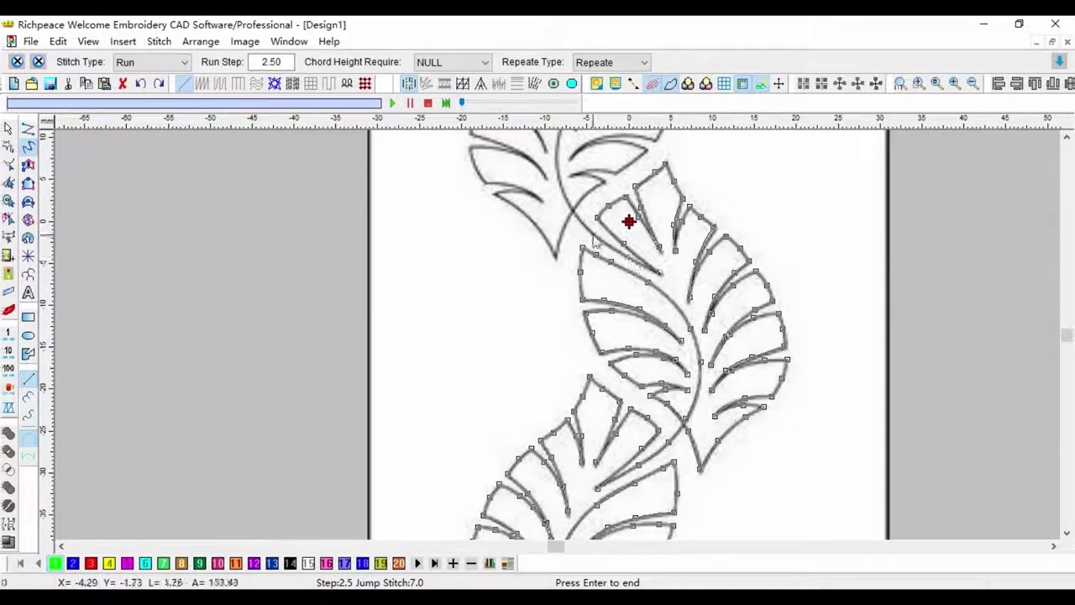
Continue the curve along the connecting stem into the third leaf and trace around its large upper-right lobe.
scroll(565, 179, "up", 1)
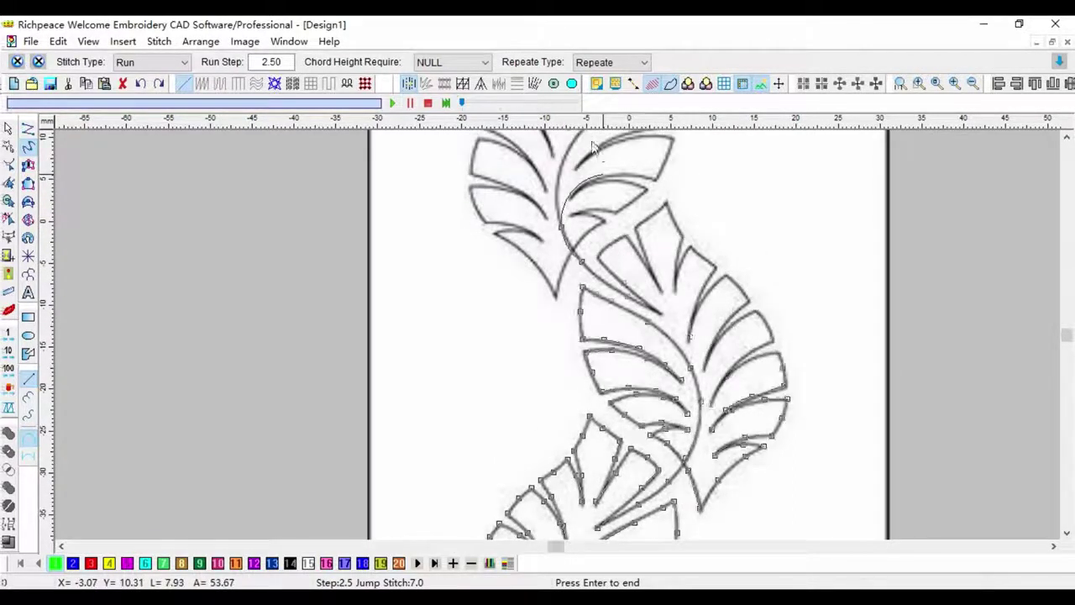
scroll(580, 172, "up", 1)
scroll(609, 155, "up", 1)
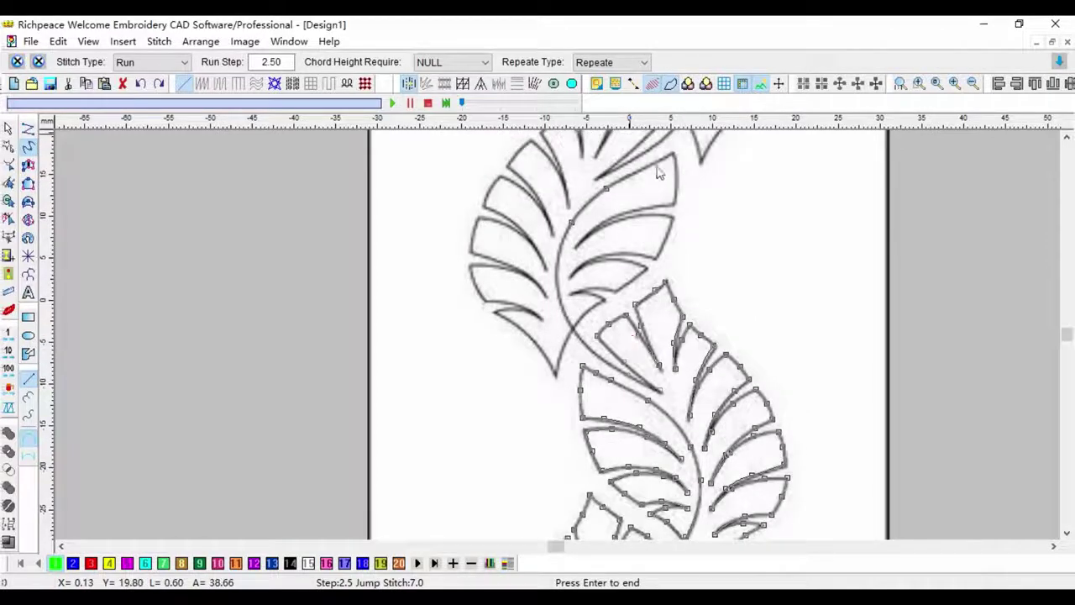
left_click(677, 182)
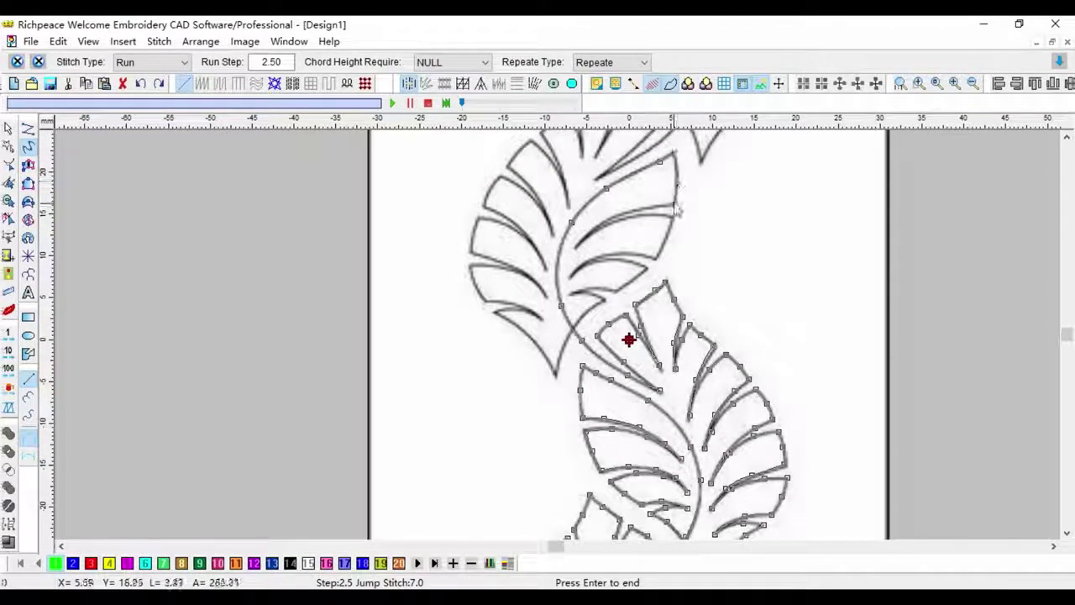
left_click(674, 204)
left_click(635, 209)
left_click(603, 224)
Trace the third leaf's second right lobe from its upper edge around to the inner point below it.
left_click(655, 215)
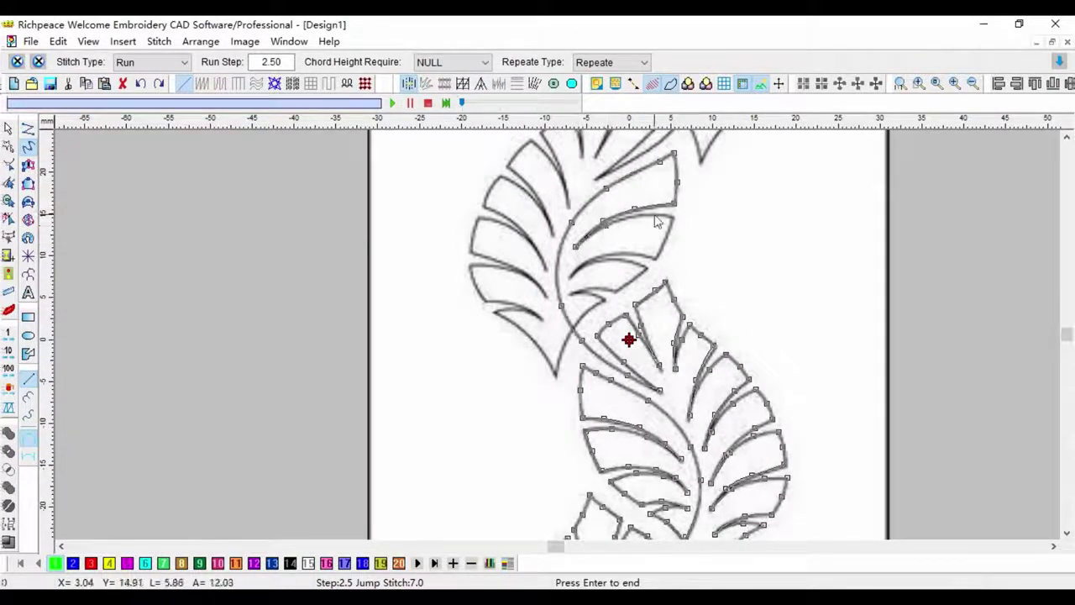
left_click(672, 220)
left_click(665, 240)
left_click(646, 265)
left_click(624, 252)
left_click(593, 259)
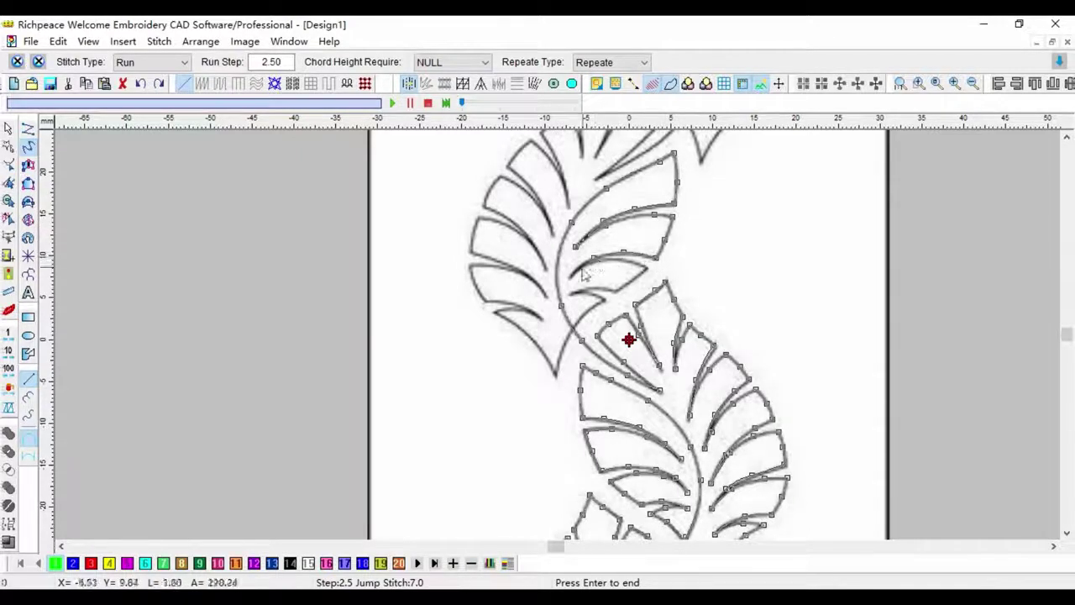
left_click(569, 276)
Trace the third leaf's third right lobe and continue down the right edge to the pointed base.
left_click(616, 290)
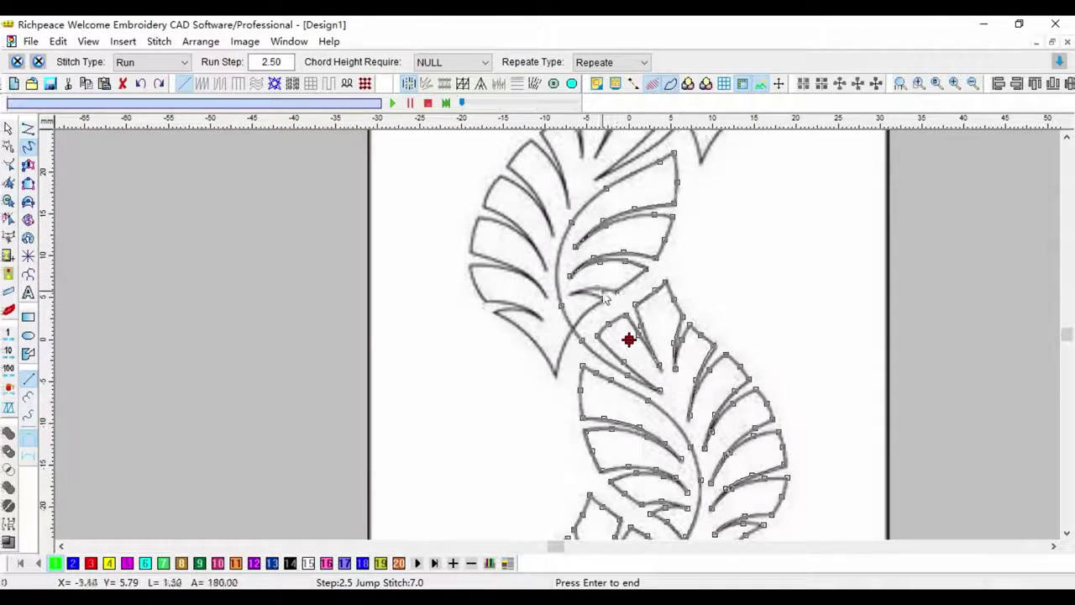
left_click(597, 289)
left_click(582, 319)
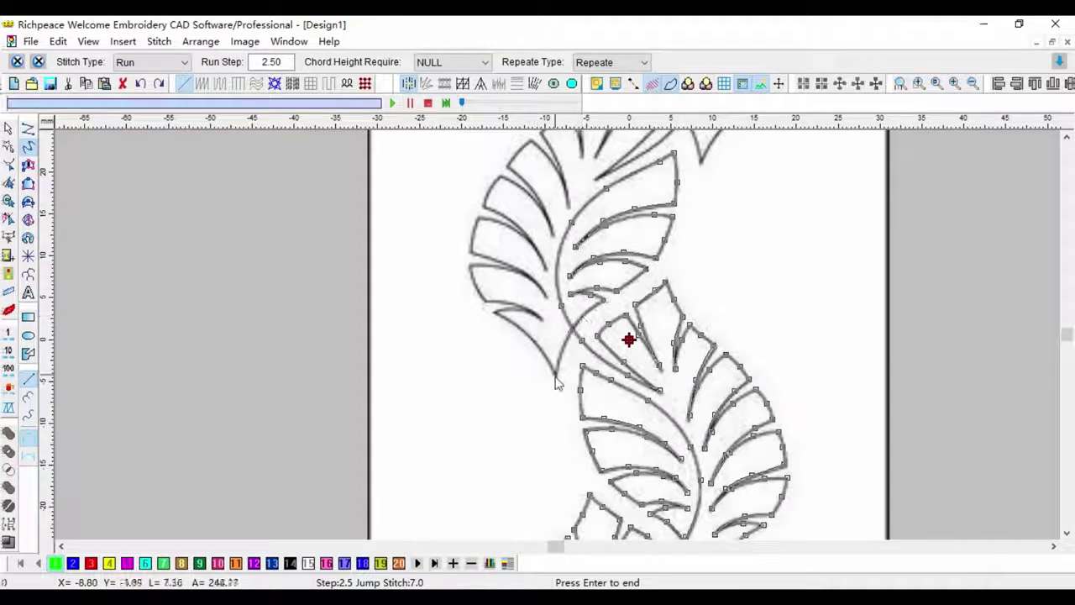
left_click(555, 377)
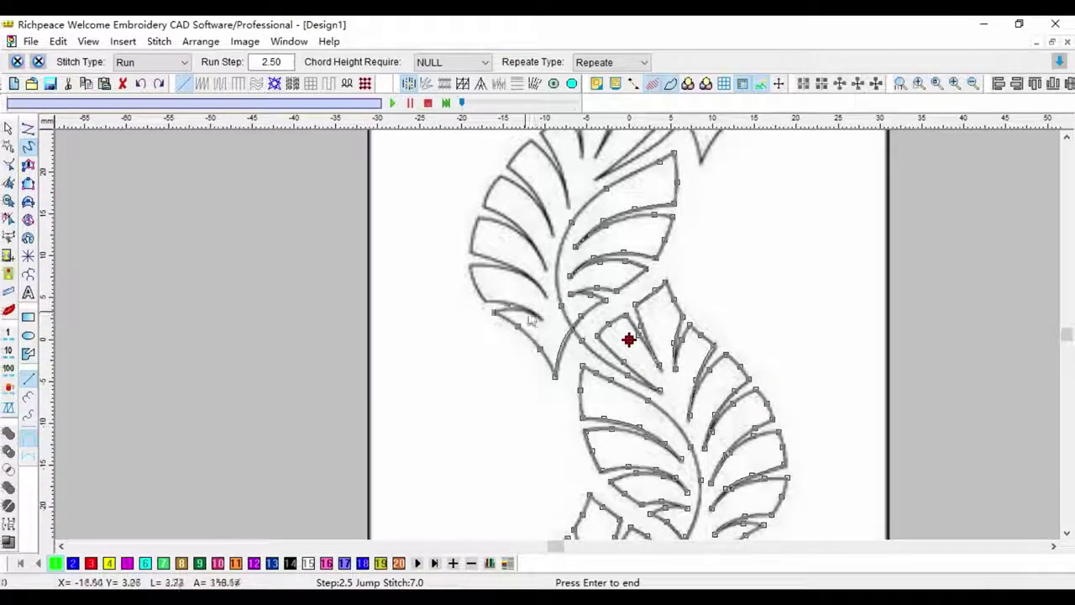
Trace the third leaf's lowest left lobe up from the pointed base and the second left lobe above it.
left_click(518, 326)
left_click(508, 301)
left_click(494, 313)
left_click(471, 265)
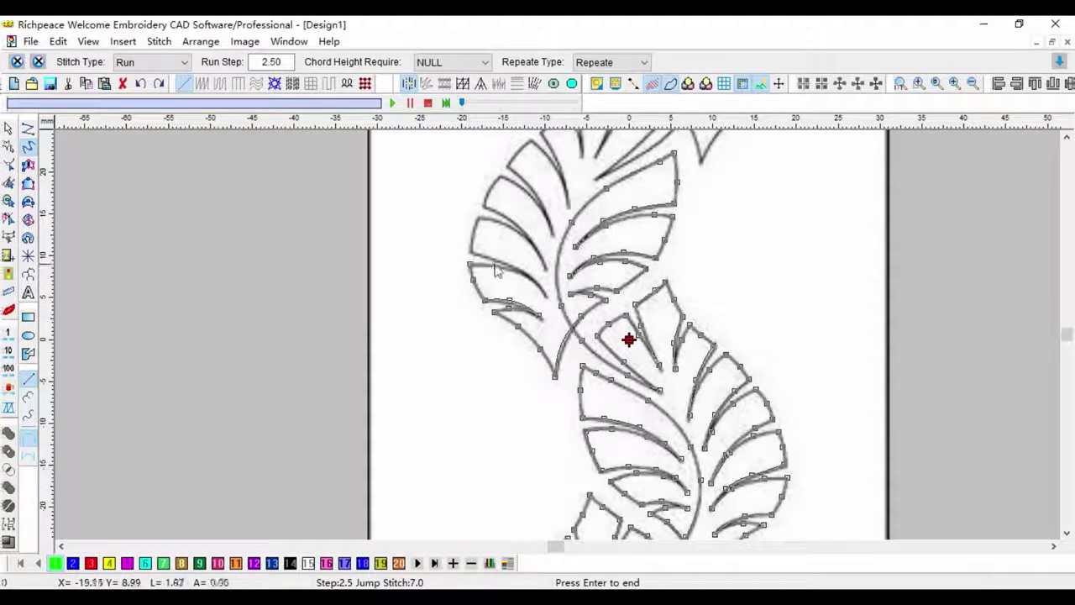
left_click(519, 273)
left_click(536, 285)
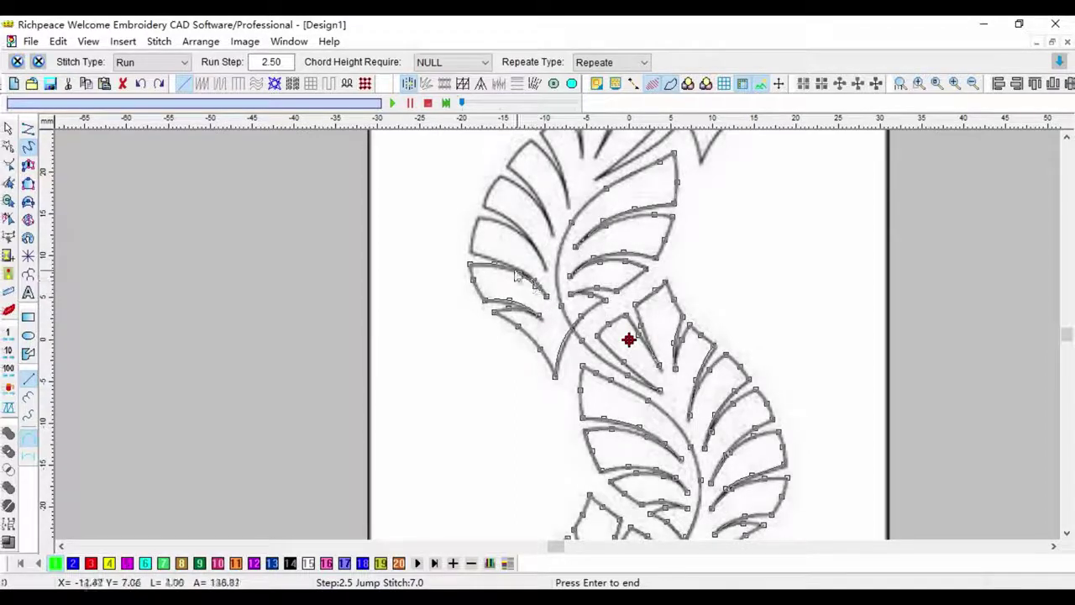
Trace the third left lobe of the third leaf from its lower outer corner around to its inner point.
left_click(471, 251)
left_click(472, 229)
left_click(478, 217)
left_click(502, 222)
left_click(522, 236)
left_click(537, 253)
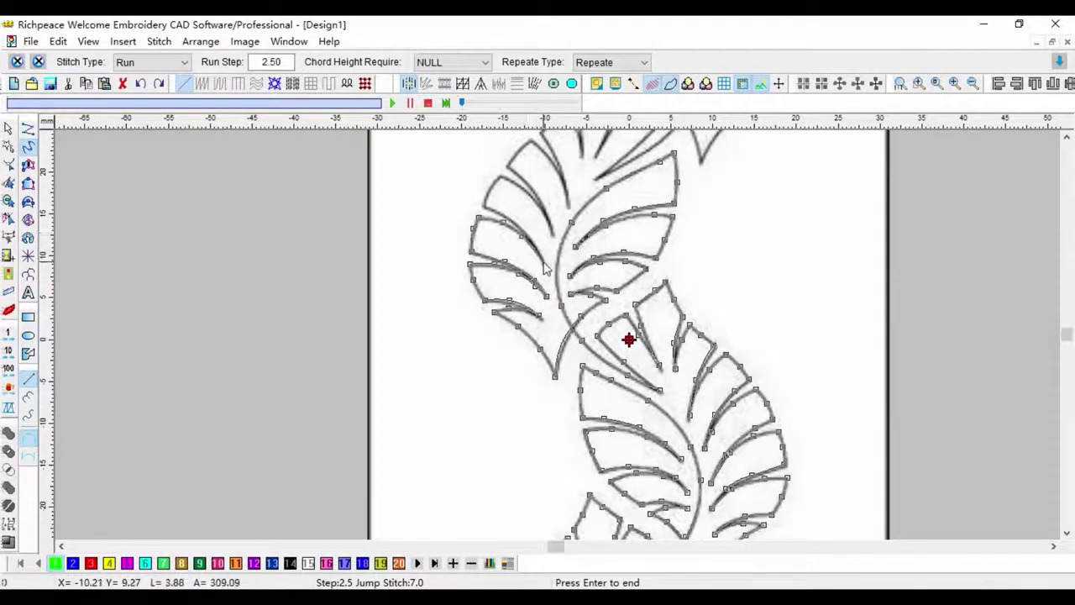
Trace the fourth and fifth left lobes of the third leaf, working upward.
left_click(484, 205)
left_click(502, 176)
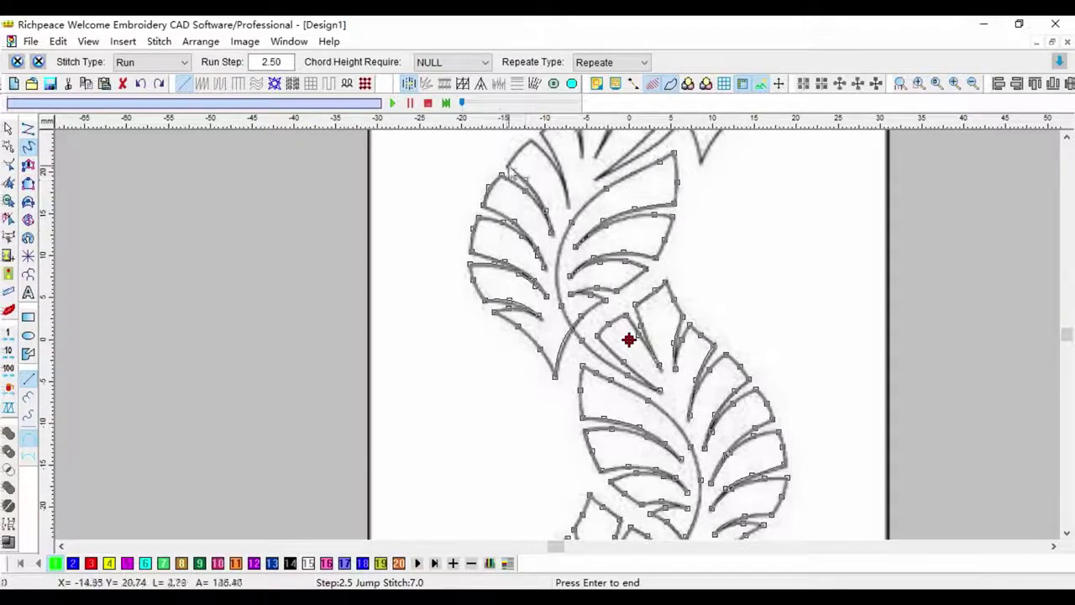
left_click(515, 153)
left_click(530, 138)
left_click(549, 160)
left_click(560, 179)
left_click(568, 202)
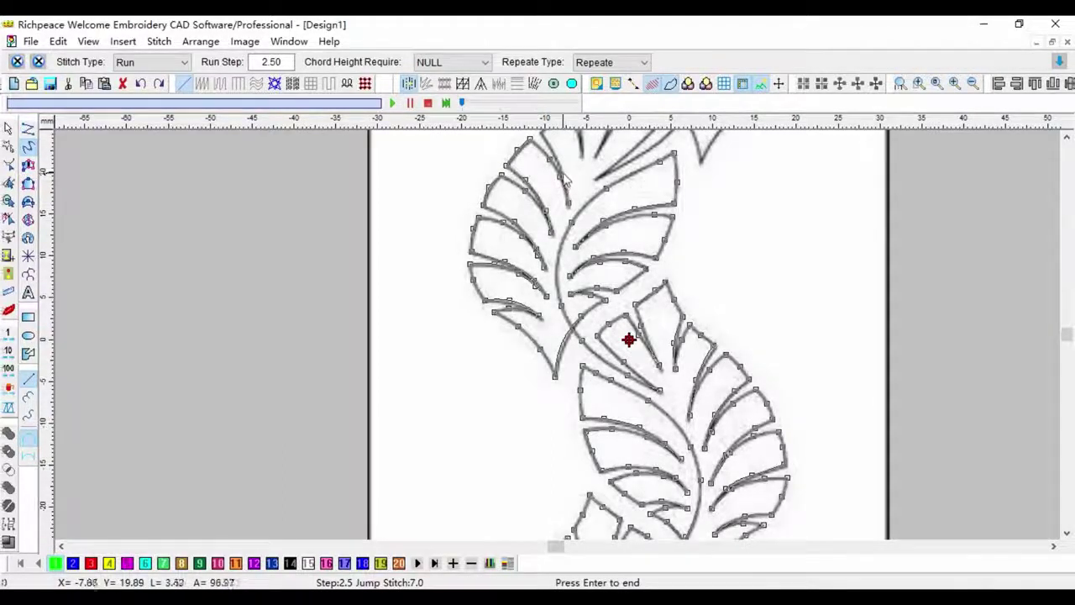
Trace the last three lobes at the top of the third leaf, ending on the lobe beside the stem.
scroll(564, 178, "up", 2)
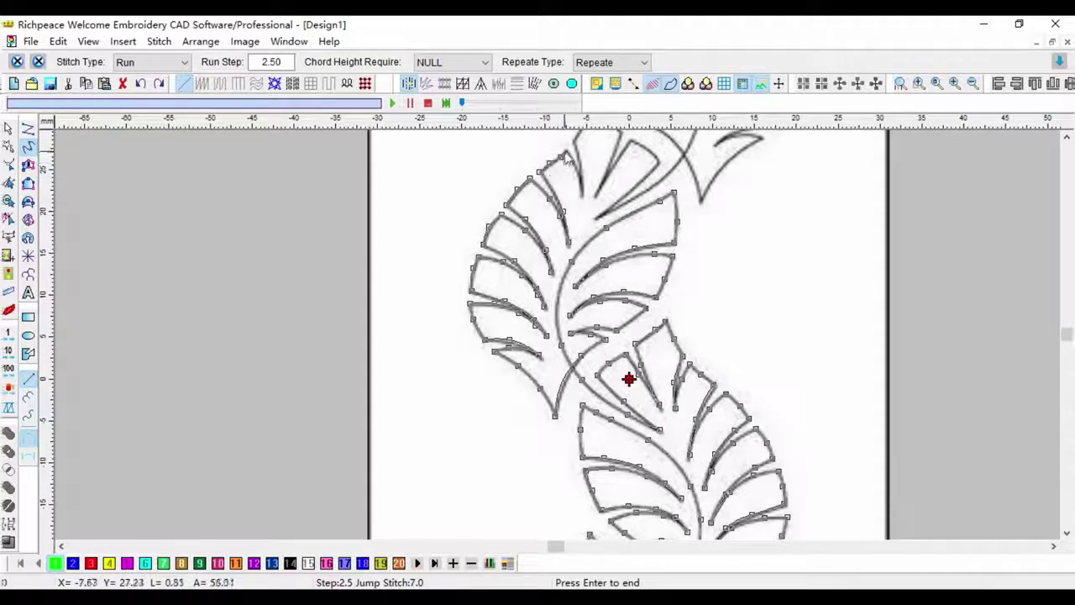
scroll(584, 178, "up", 2)
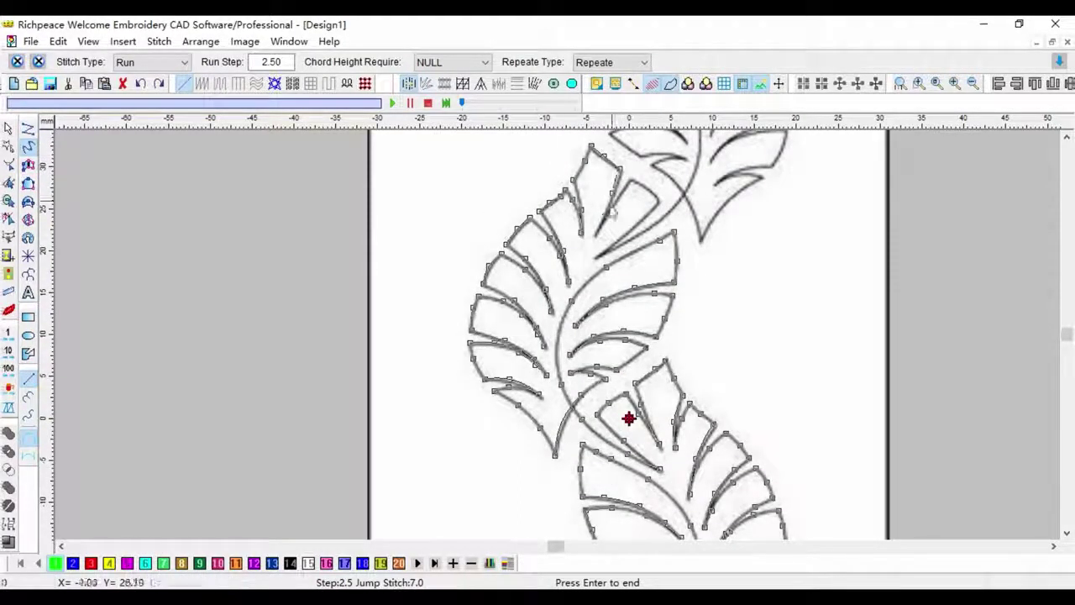
left_click(625, 179)
left_click(643, 184)
left_click(653, 192)
left_click(659, 202)
left_click(643, 220)
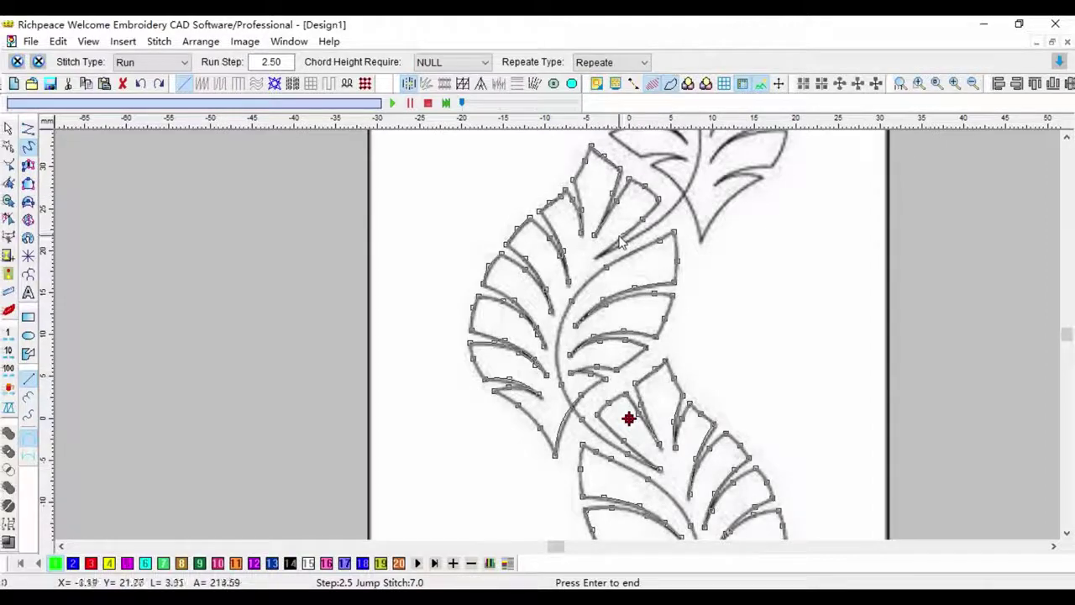
Continue the curve along the connecting stem and up the fourth leaf's central vein toward its upper-left lobe.
scroll(689, 185, "up", 1)
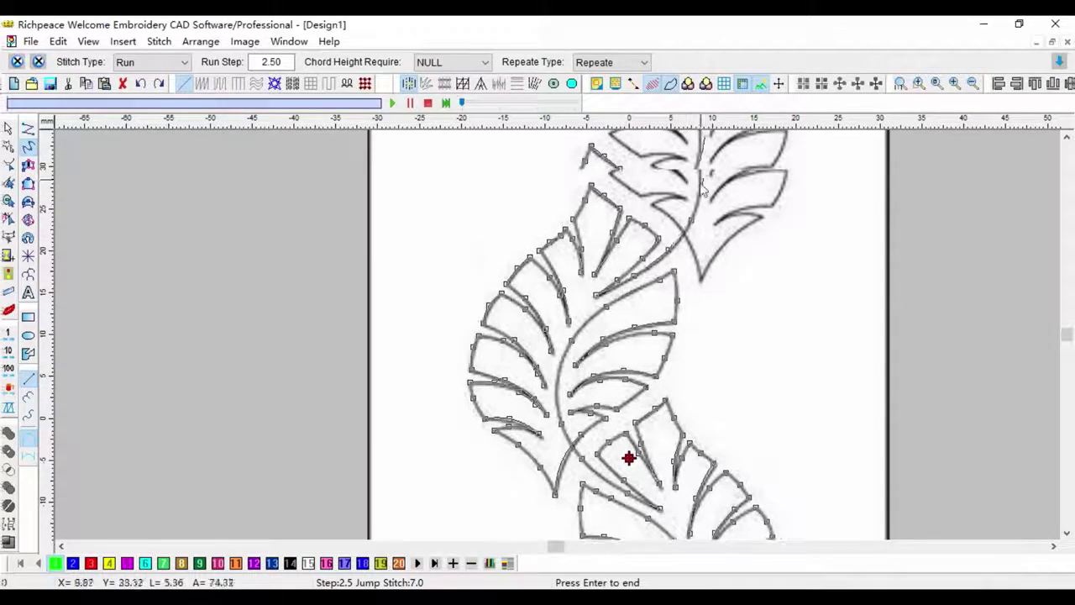
scroll(672, 160, "up", 1)
scroll(665, 148, "up", 1)
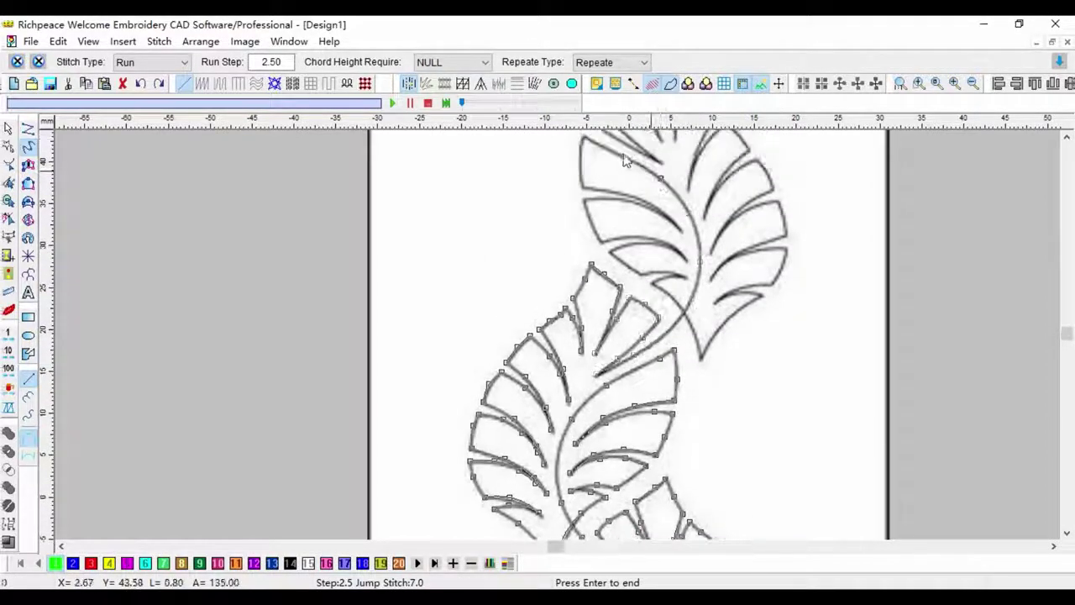
left_click(660, 178)
left_click(620, 154)
left_click(597, 144)
Trace the large upper-left lobe of the fourth leaf from its outer corner back to its inner point.
scroll(597, 144, "up", 1)
left_click(582, 175)
left_click(580, 198)
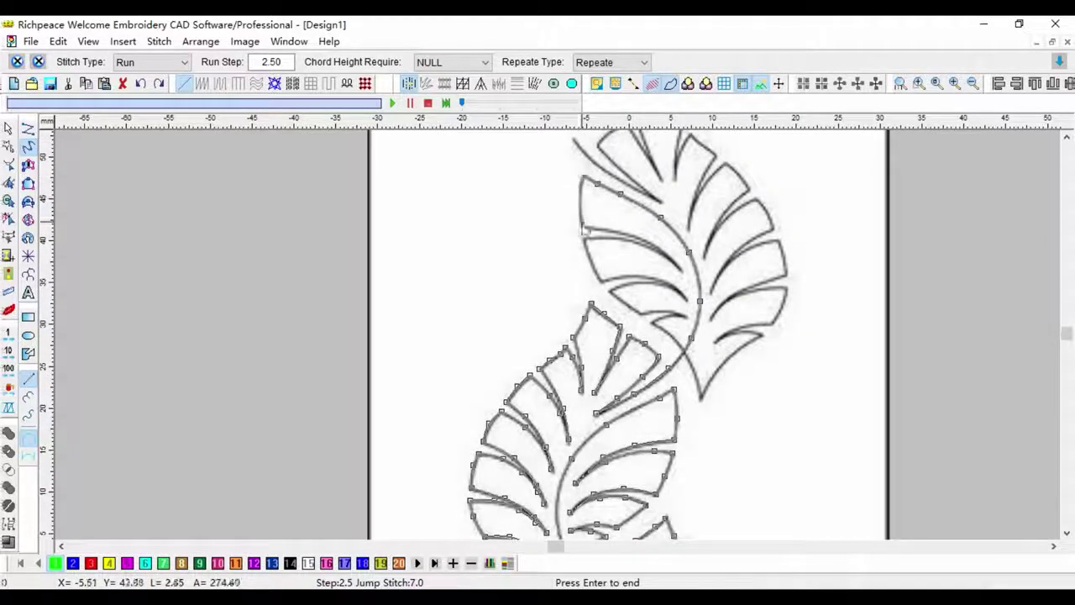
left_click(581, 227)
left_click(610, 229)
left_click(633, 233)
left_click(660, 245)
left_click(688, 252)
left_click(680, 270)
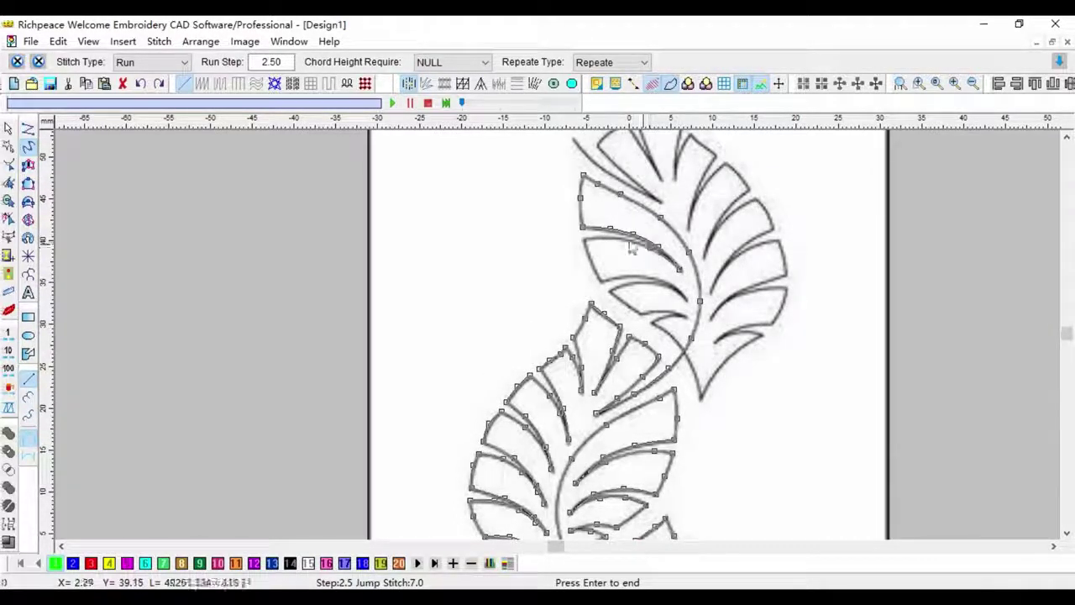
Trace the second and third left lobes of the fourth leaf, working downward.
left_click(619, 240)
left_click(585, 244)
left_click(594, 272)
left_click(638, 276)
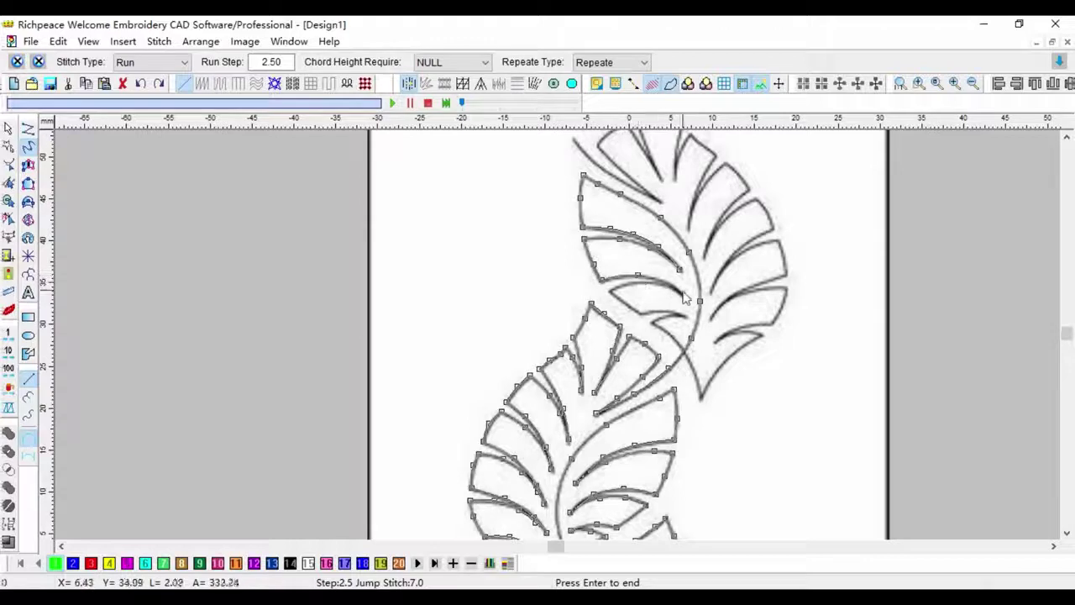
left_click(608, 291)
left_click(639, 314)
left_click(662, 313)
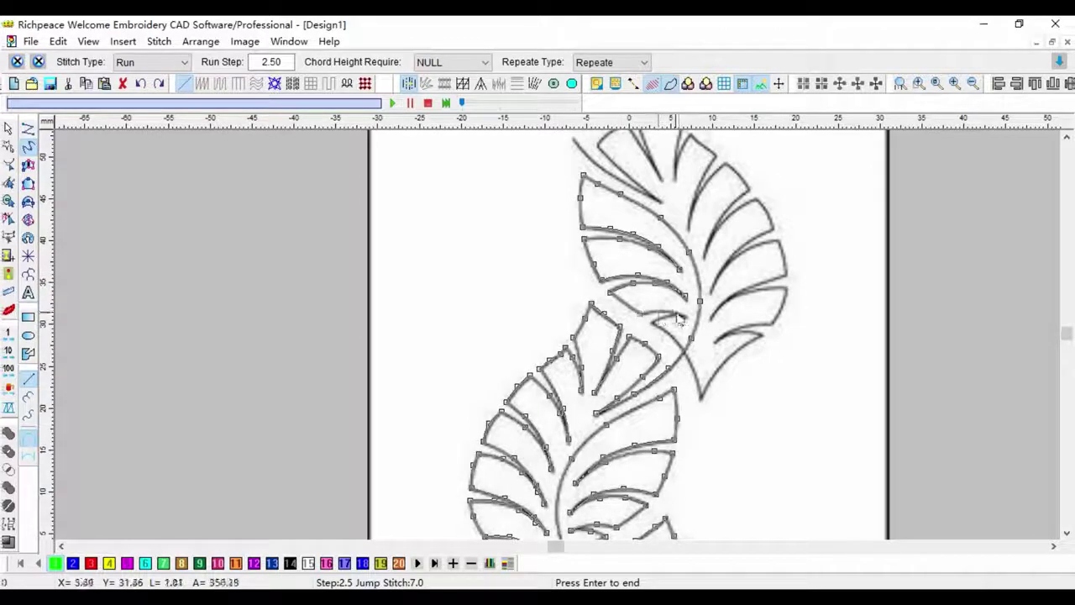
left_click(686, 316)
Trace around the fourth leaf's pointed base and its lowest right lobe onto the next lobe's lower edge.
left_click(699, 396)
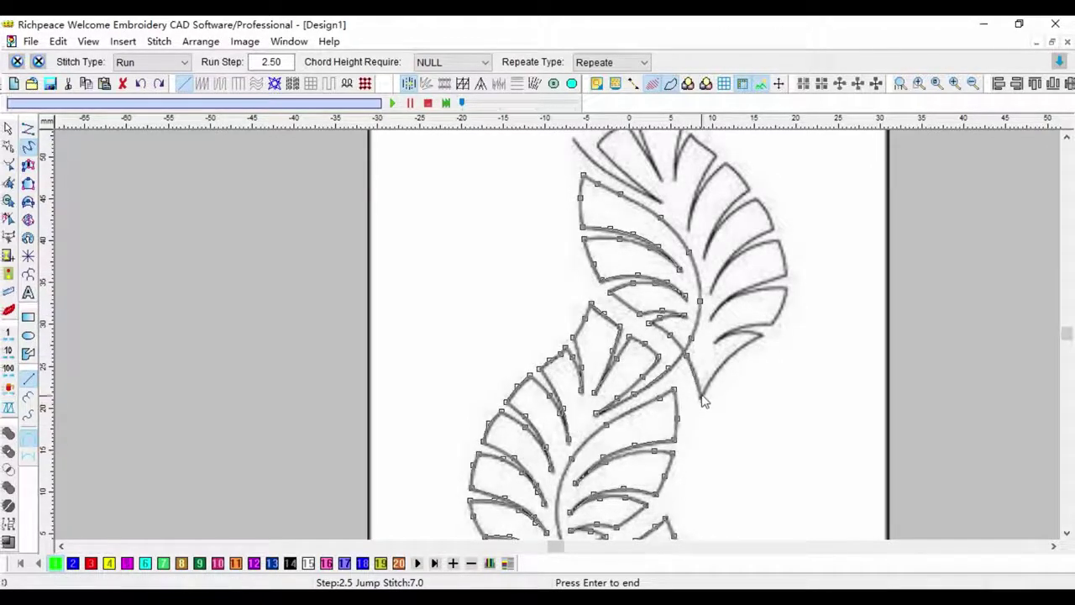
left_click(718, 367)
left_click(715, 342)
left_click(741, 328)
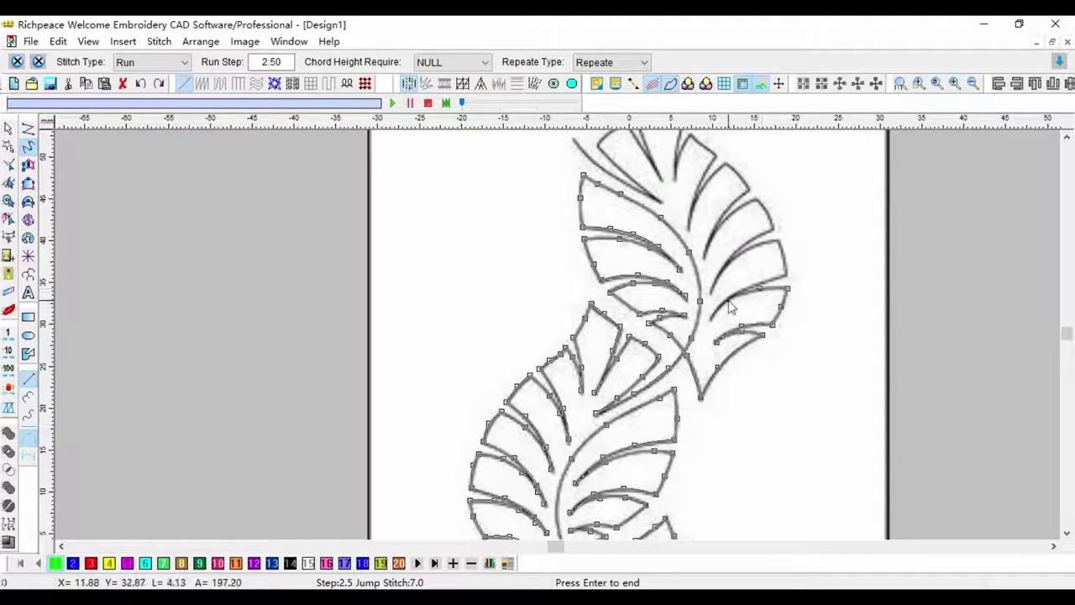
Continue the curve up the fourth leaf's right lobes, tracing in to each inner point and out to the following lobe's outer corner.
left_click(708, 319)
left_click(731, 294)
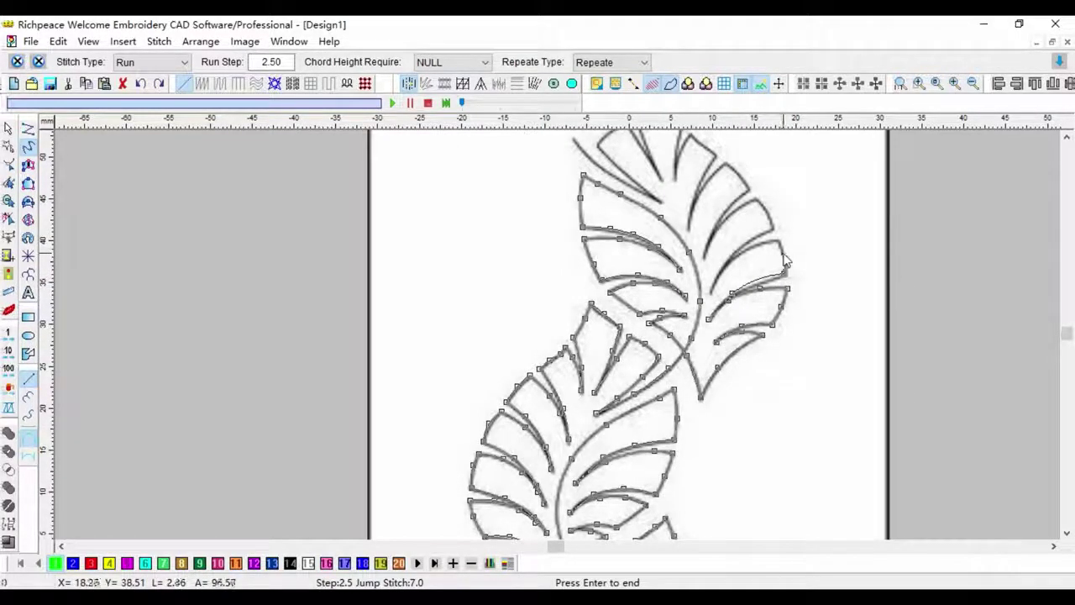
scroll(732, 319, "up", 1)
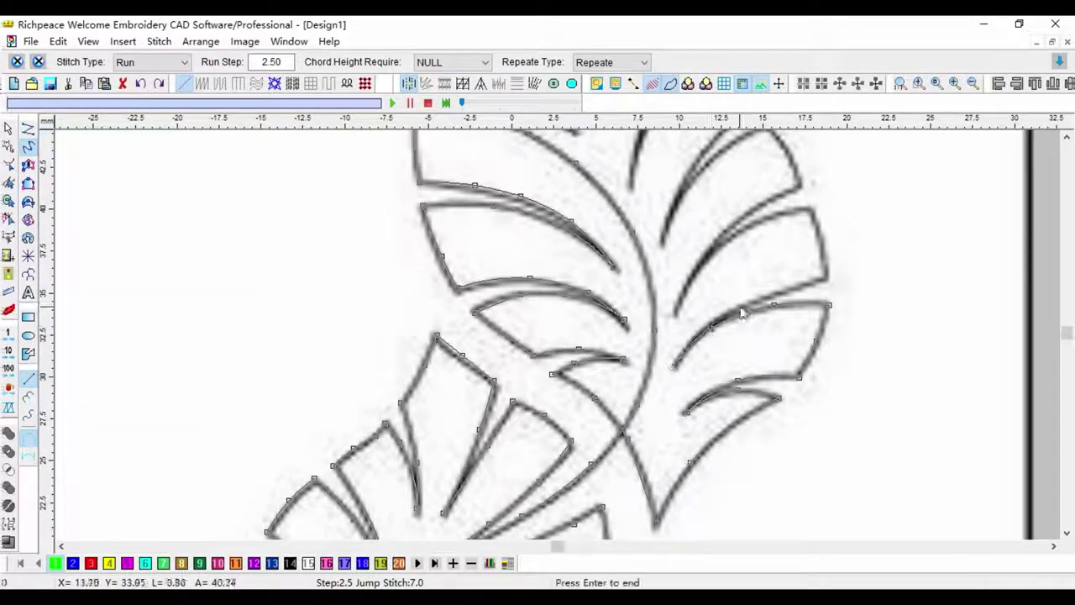
left_click(745, 304)
left_click(779, 215)
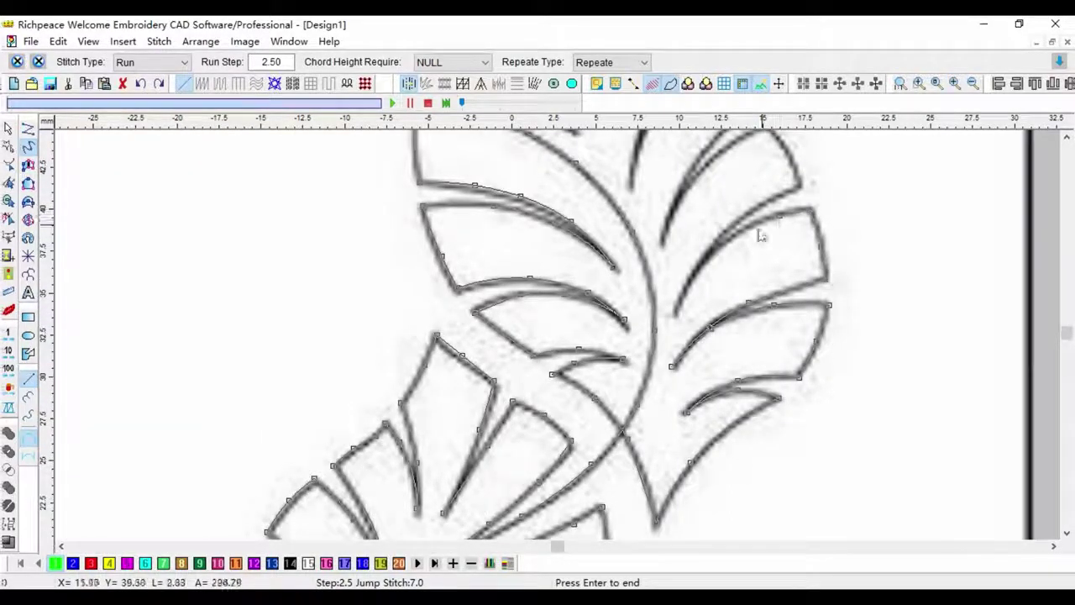
left_click(698, 267)
left_click(743, 214)
left_click(796, 188)
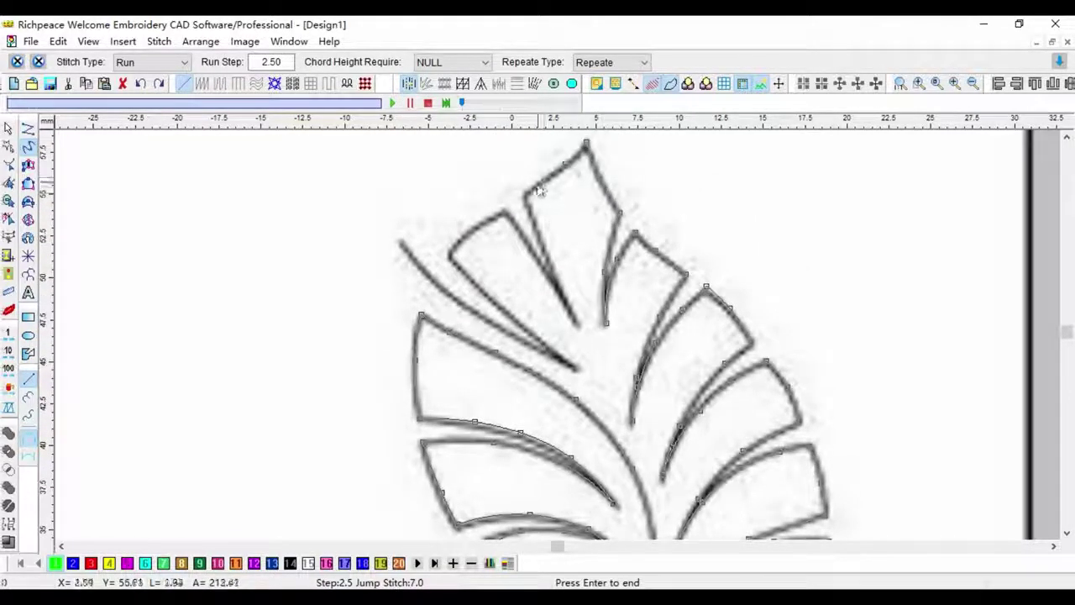
Trace the left side of the fourth leaf's tip lobe down to its inner point and back up to the neighbouring lobe's corner.
left_click(525, 194)
left_click(577, 319)
left_click(545, 271)
left_click(504, 210)
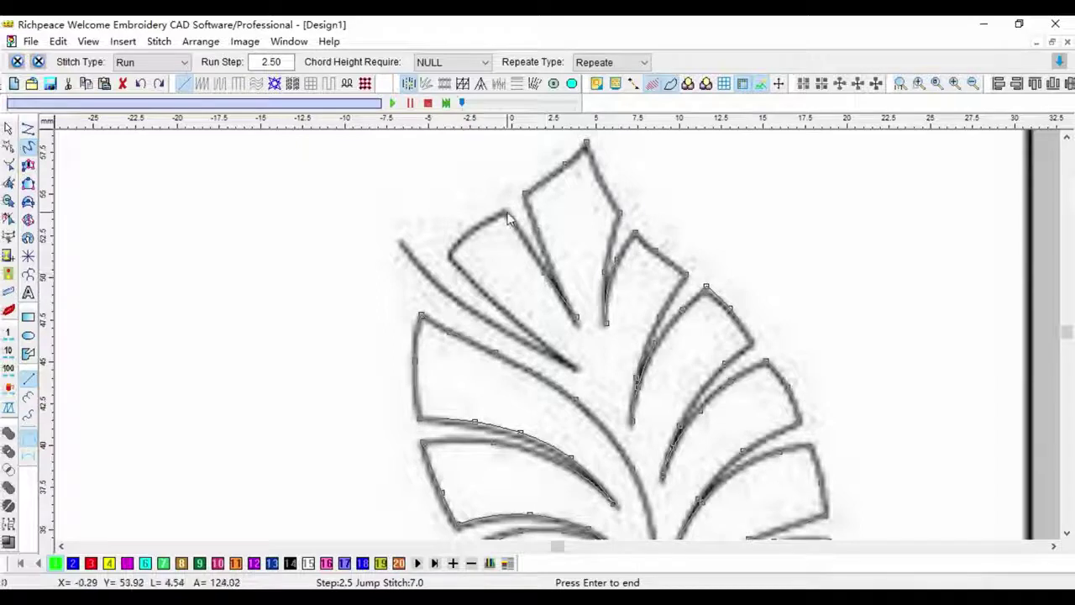
Trace the last upper-left lobe and the short stem line to its outer end, and finish the curve.
left_click(475, 225)
left_click(484, 294)
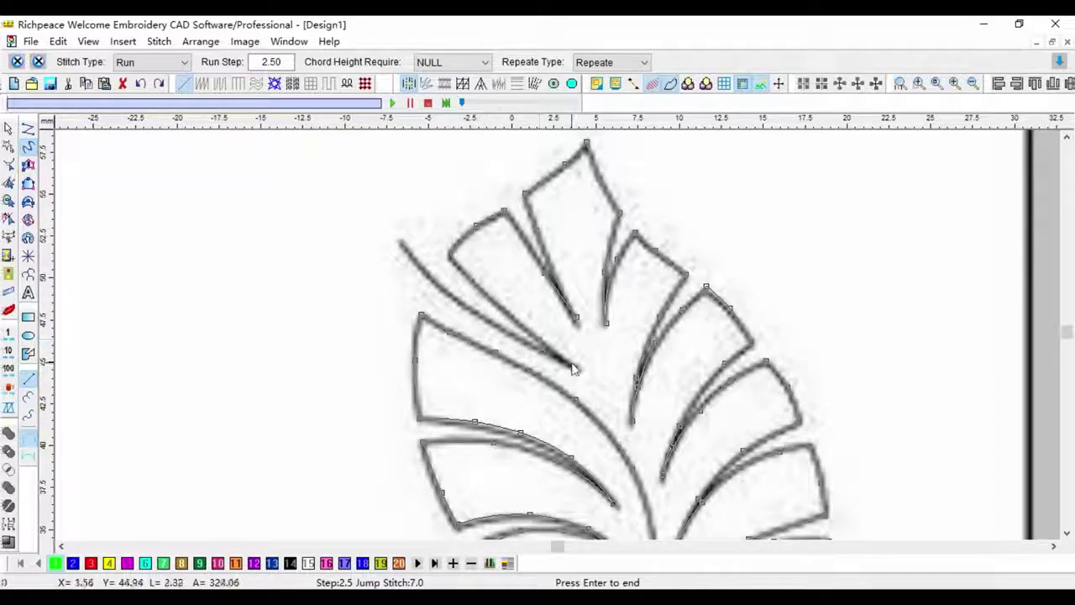
left_click(398, 243)
key("Return")
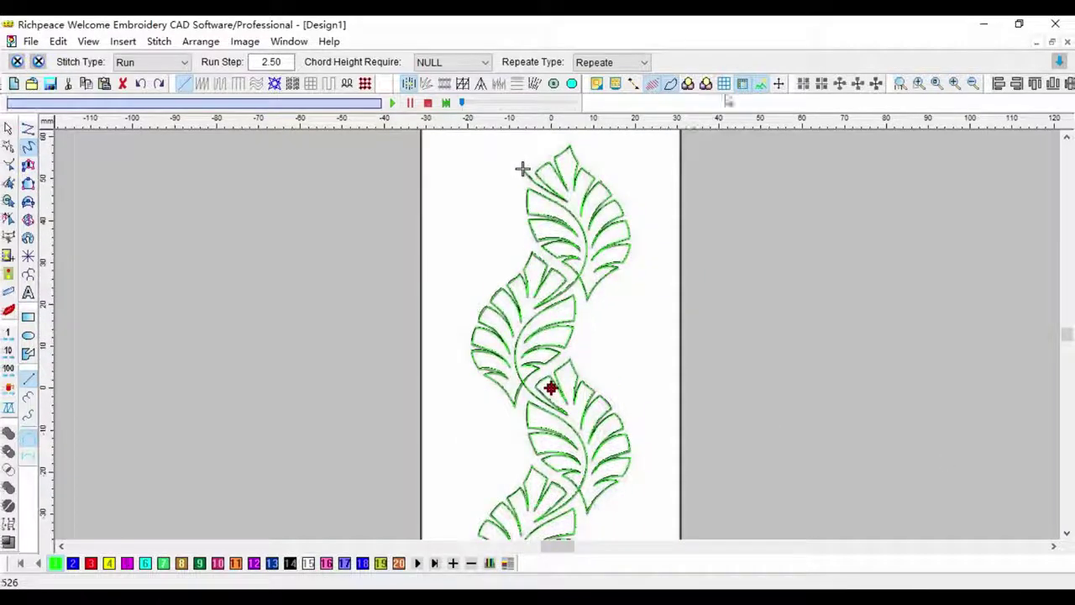
Hide the background image and set the traced vine's run step to 2.00.
left_click(761, 84)
scroll(866, 173, "down", 1)
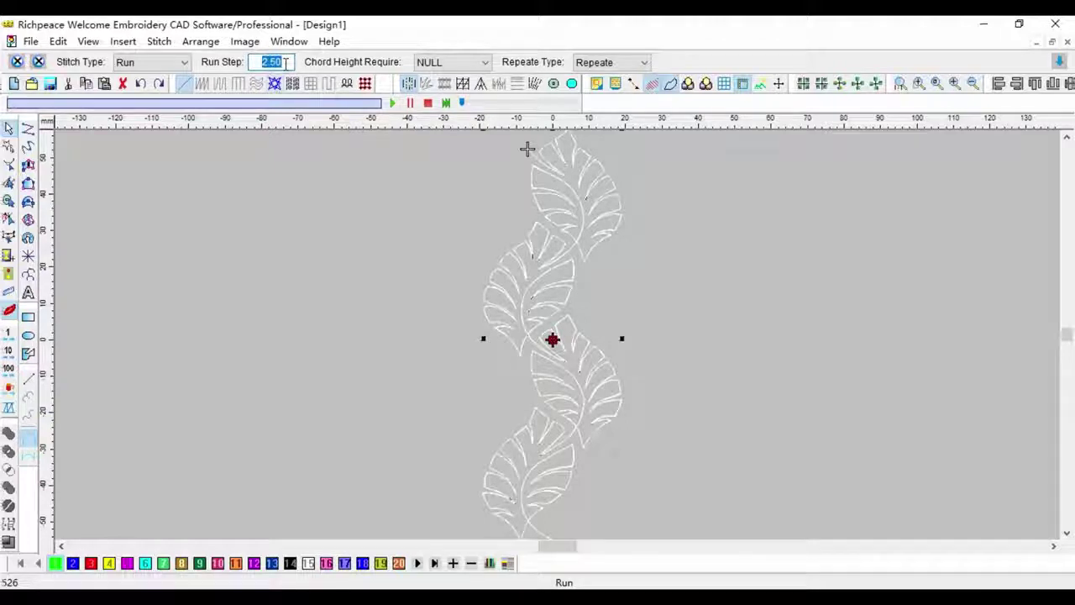
type("2")
key("Return")
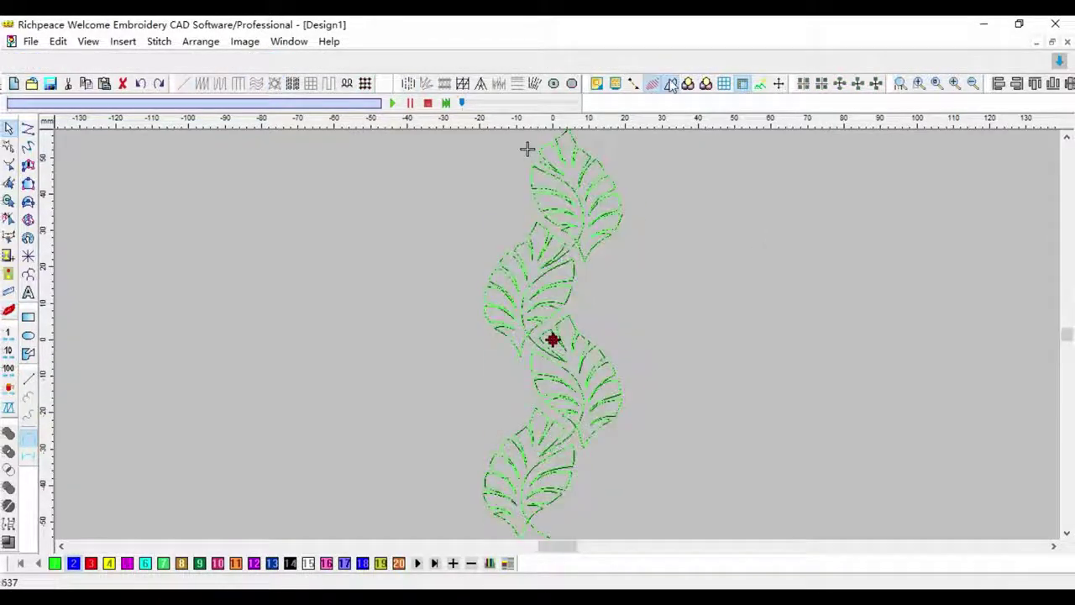
Try 3 trip times for the vine in its run-stitch parameters, and return the trip times to 1.
right_click(607, 203)
left_click(630, 210)
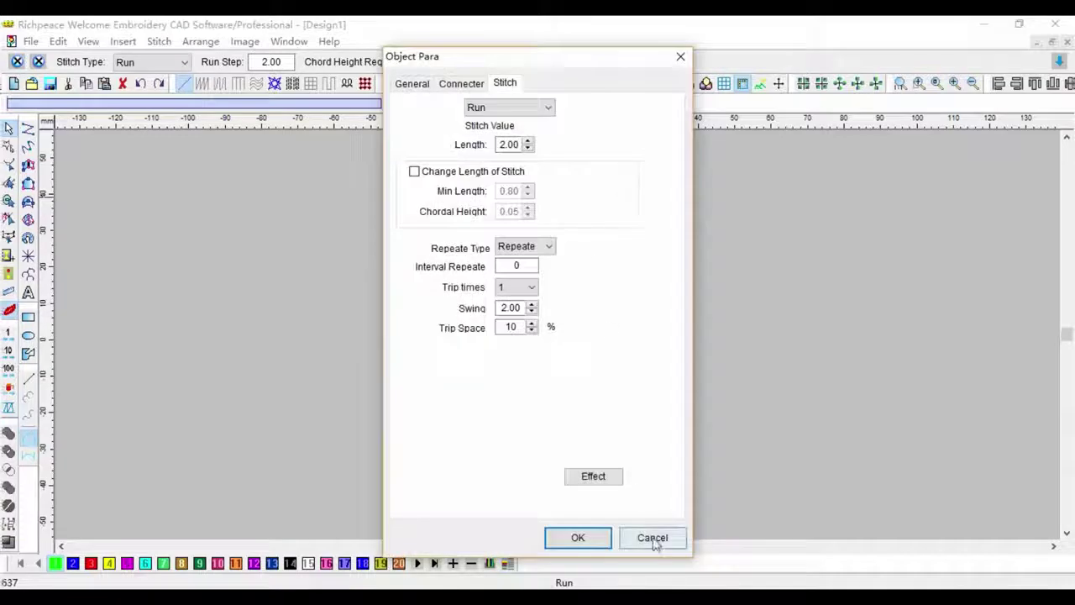
left_click(530, 286)
left_click(578, 538)
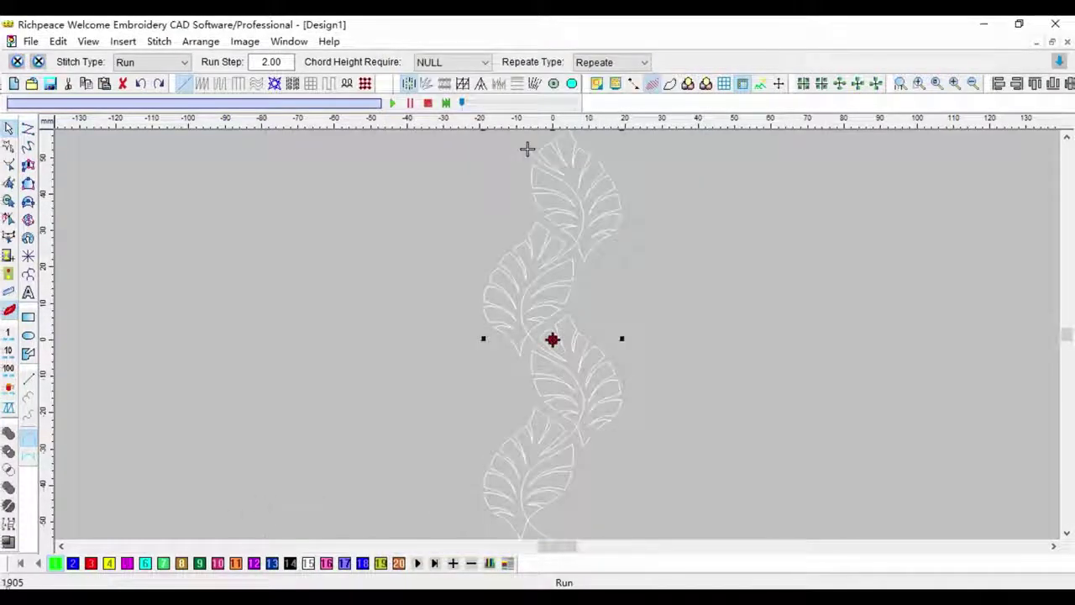
right_click(563, 159)
left_click(601, 171)
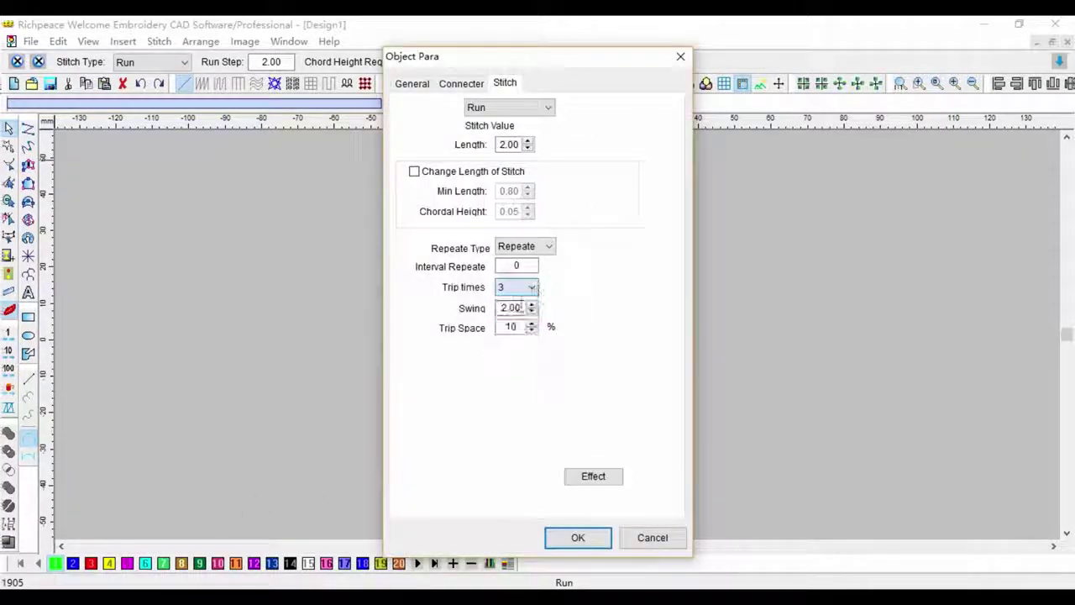
key("Return")
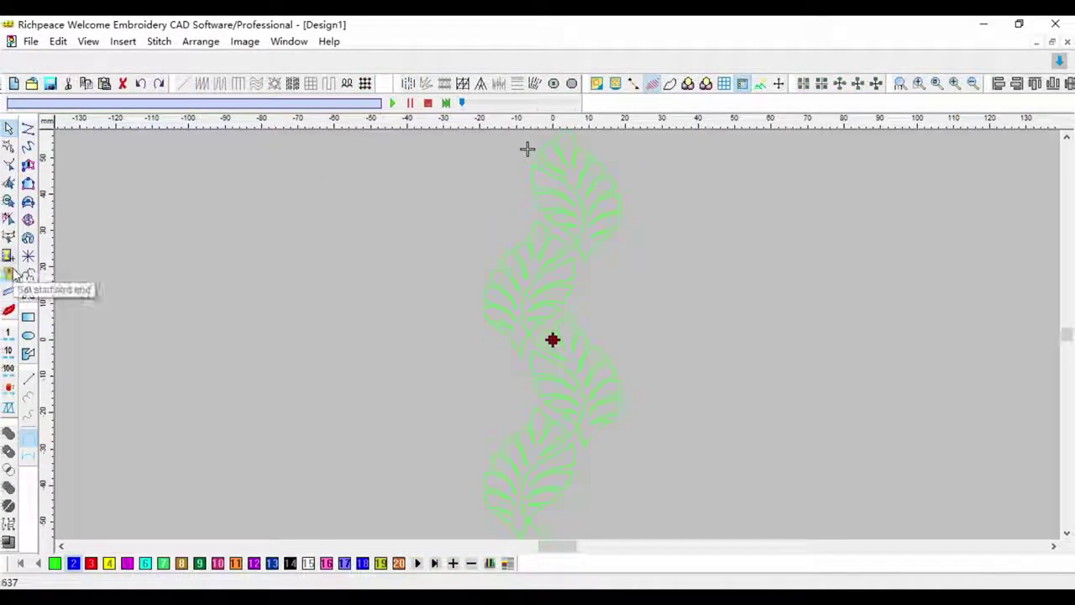
Set the design's start and end to one position at the design's centre, with X and Y offsets of 0.
left_click(10, 273)
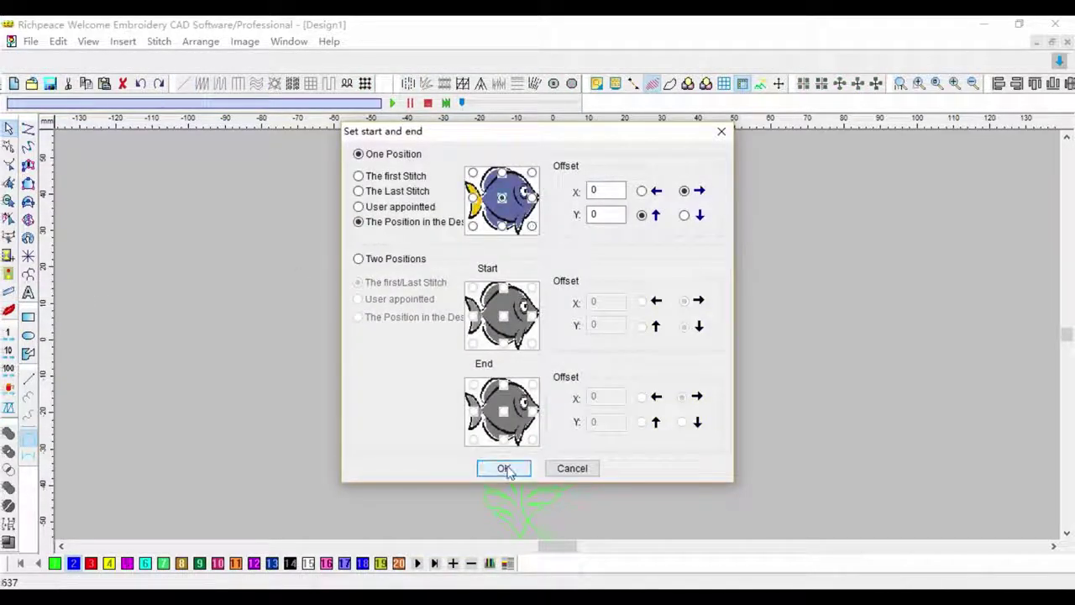
left_click(504, 468)
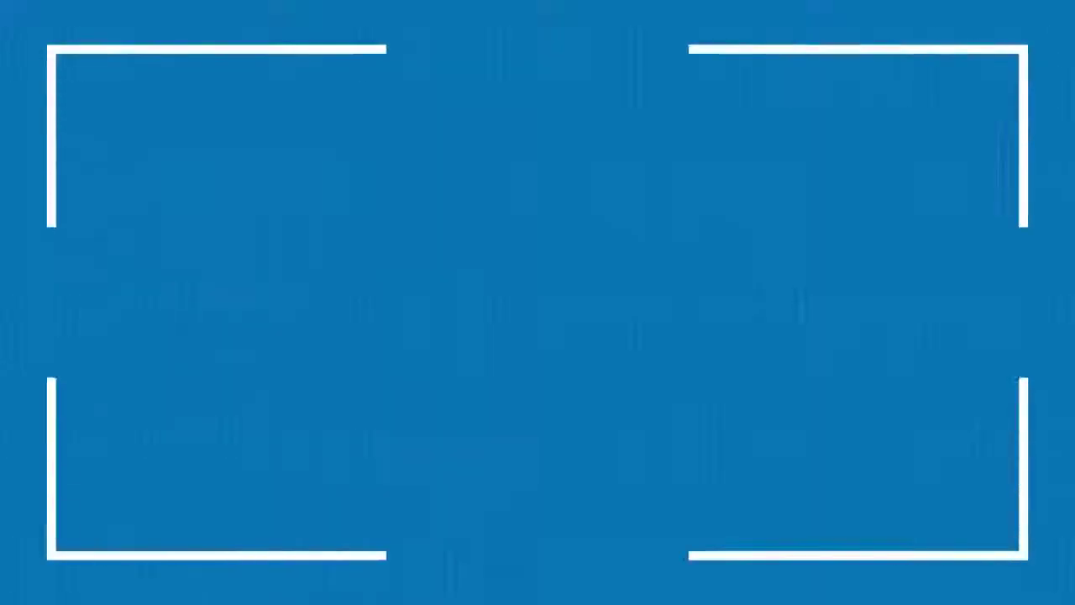